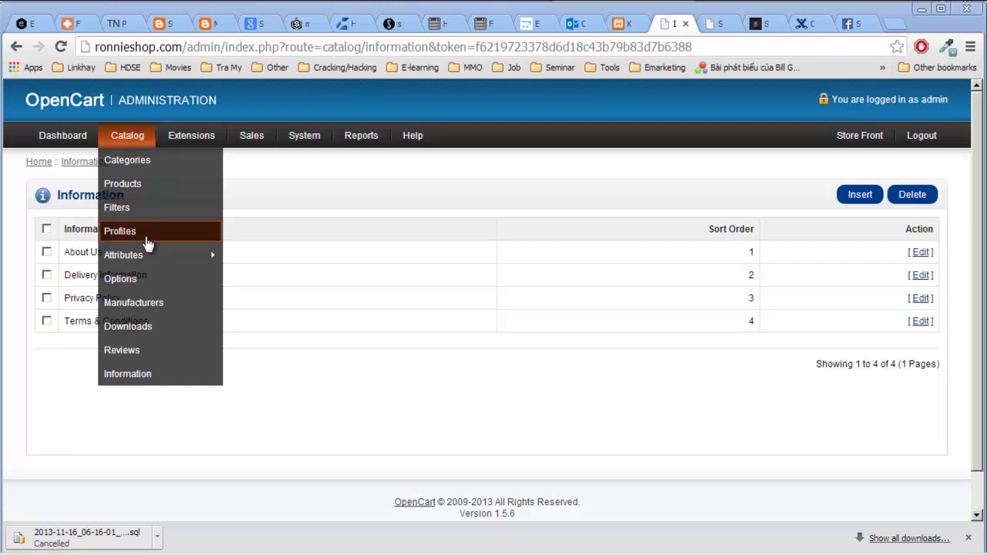
Open the catalog's attribute groups list.
mouse_move(151, 256)
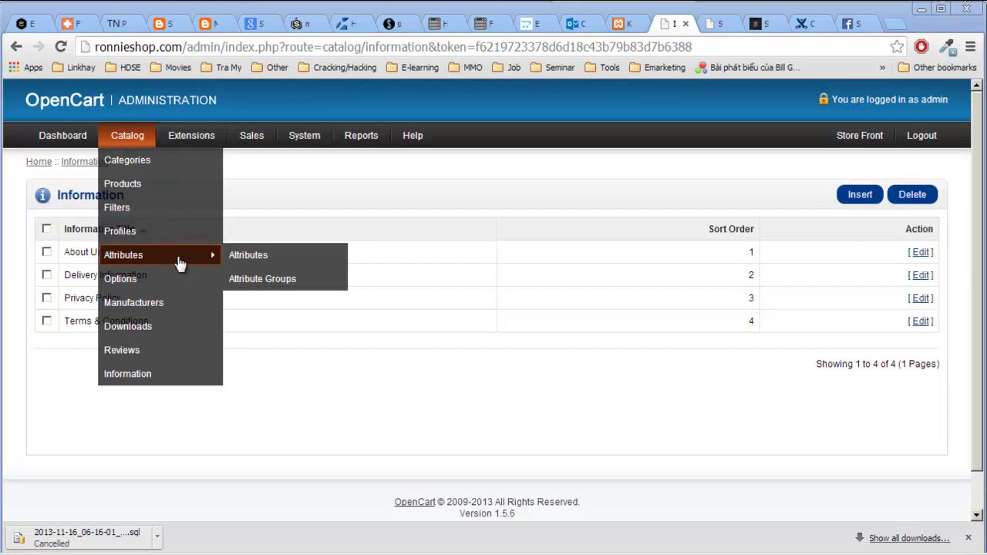
left_click(261, 282)
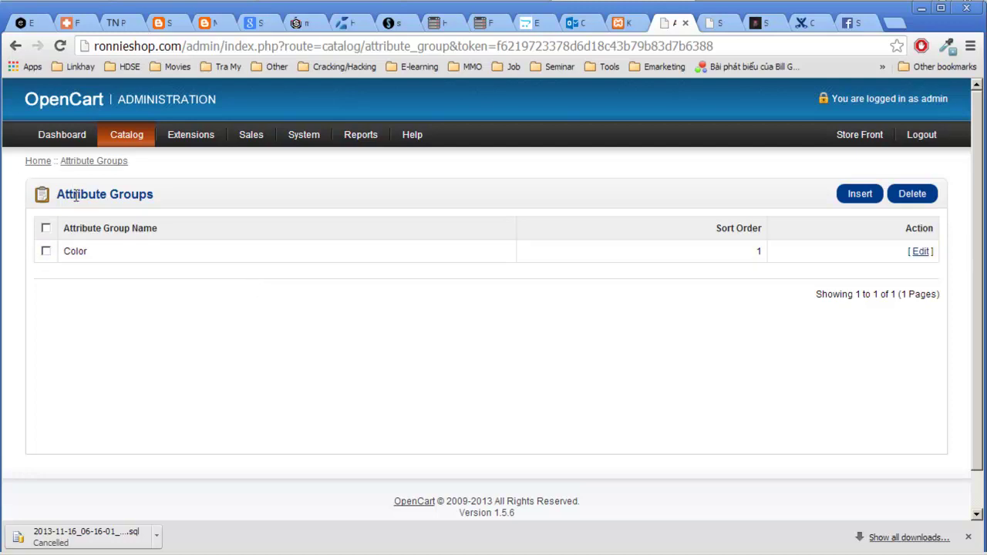
left_click_drag(64, 193, 109, 194)
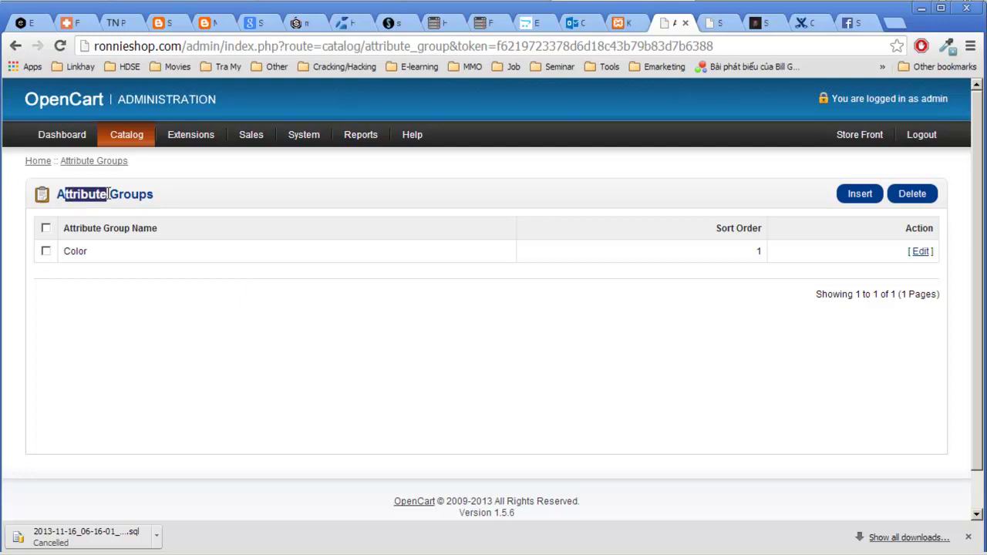
left_click(171, 326)
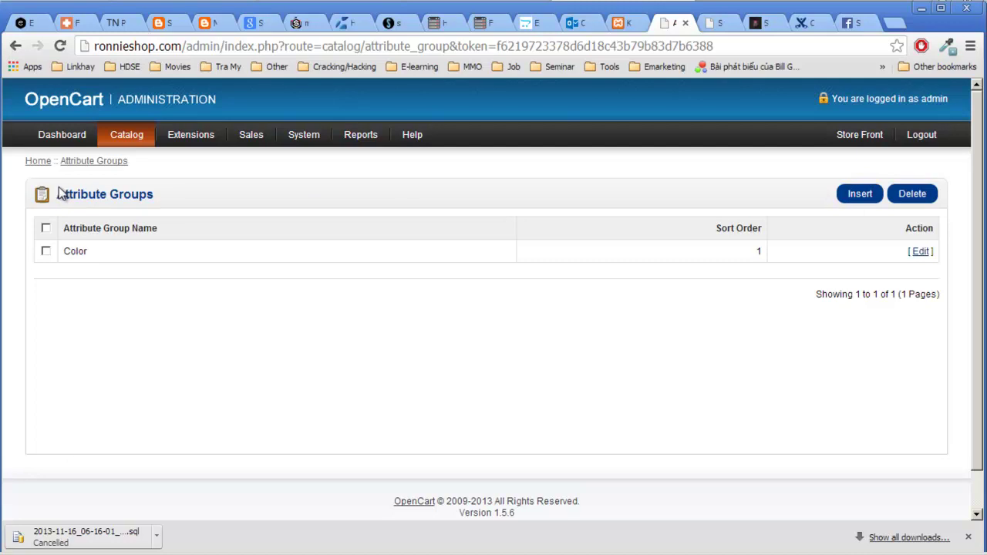
left_click_drag(60, 194, 39, 194)
left_click_drag(162, 195, 56, 195)
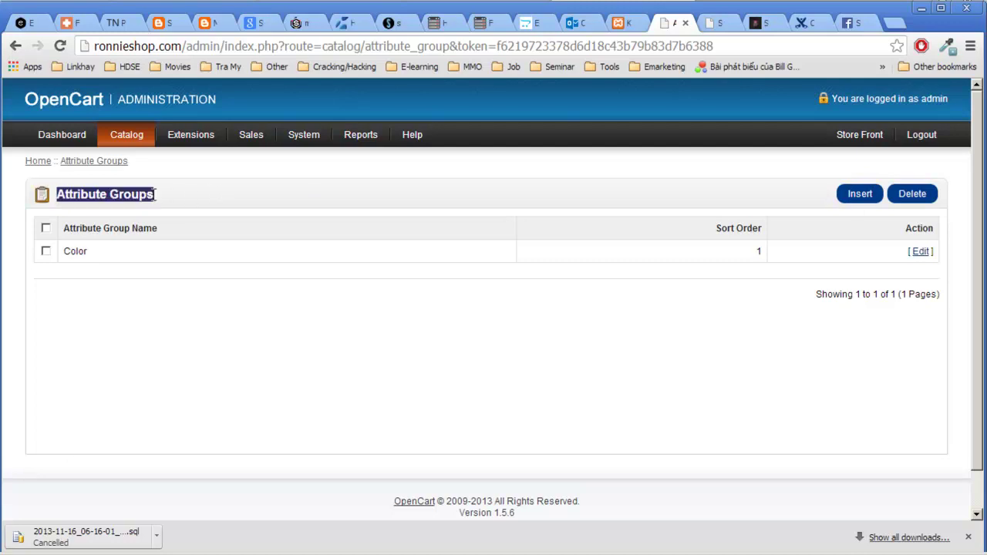
Create and save an attribute group named "Linh kien" in Vietnamese and "Accessories" in English.
left_click(860, 194)
left_click(270, 237)
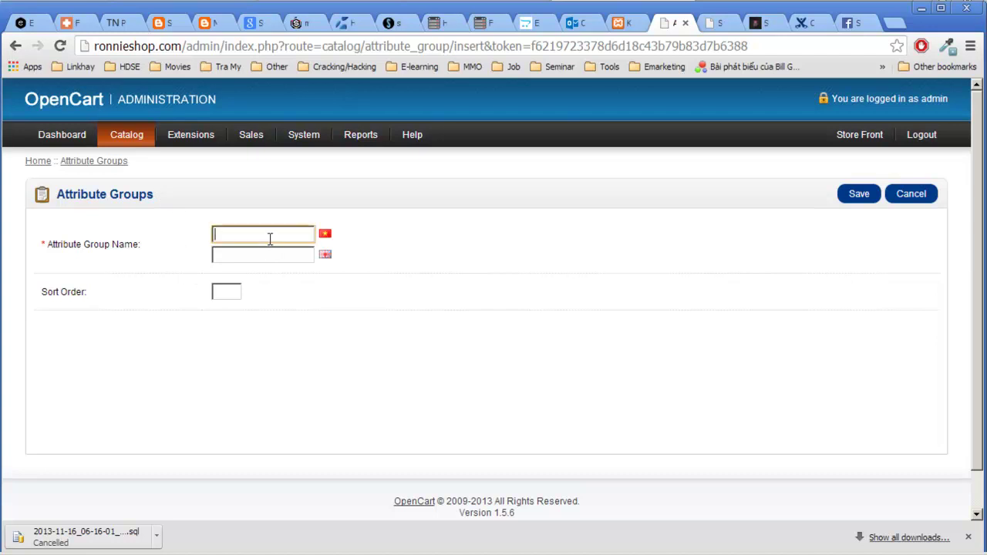
type("Linh kien")
left_click(231, 292)
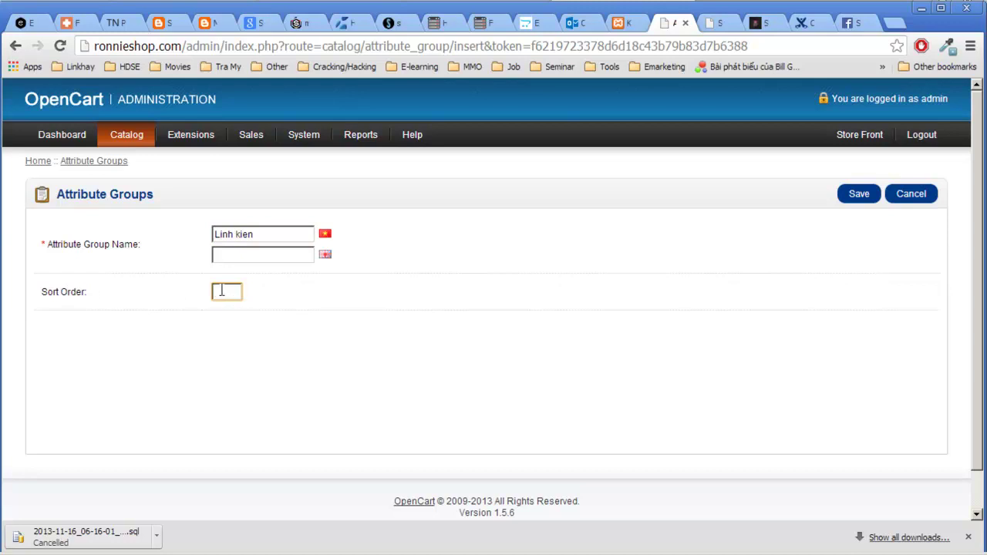
left_click(859, 195)
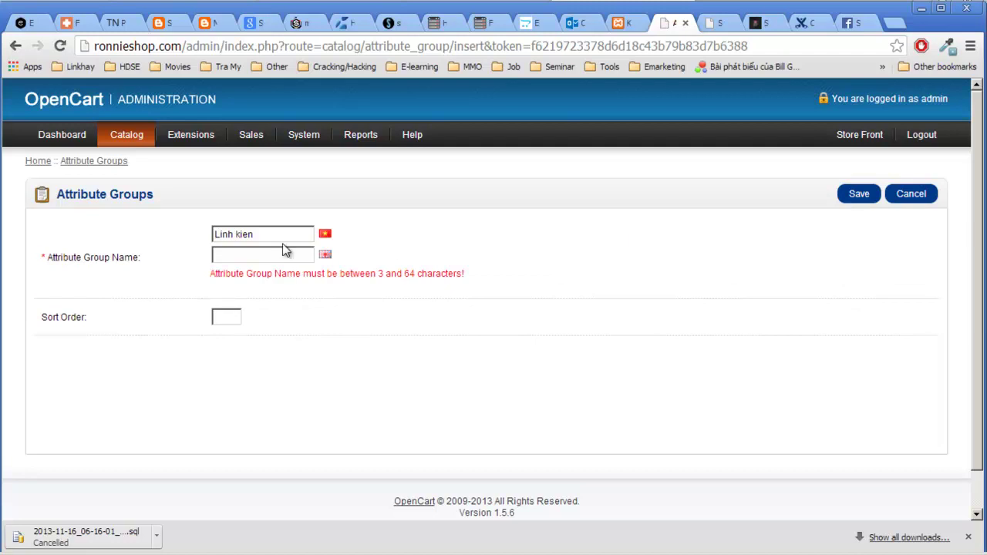
left_click_drag(290, 235, 23, 220)
left_click(256, 256)
type("Accessories")
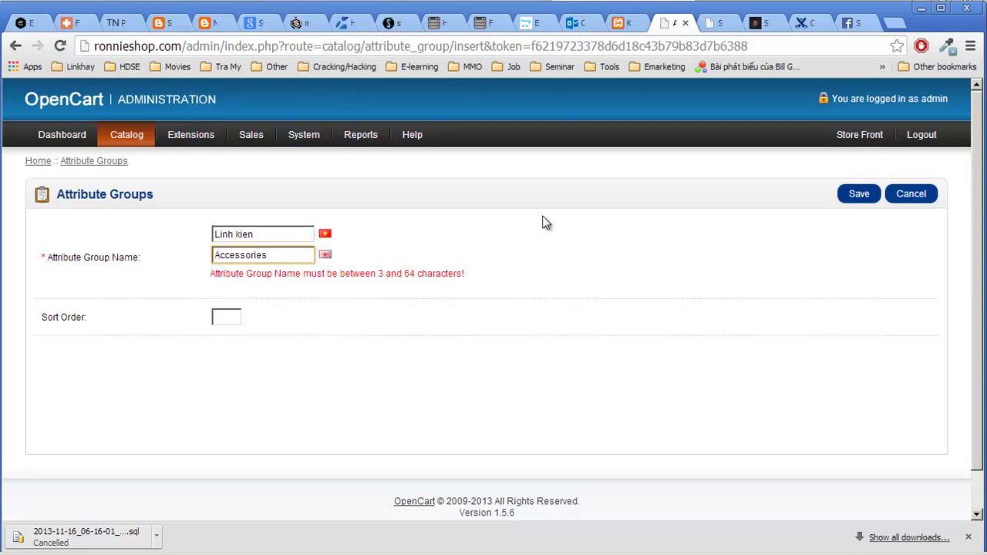
left_click(858, 197)
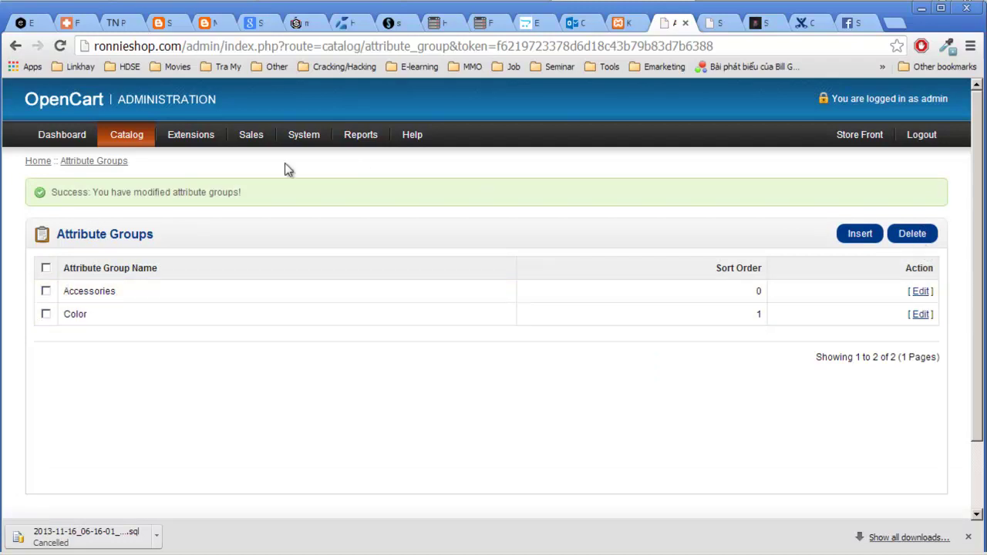
Start a new attribute from the catalog's attributes list and assign it to the Accessories group.
mouse_move(126, 138)
mouse_move(156, 261)
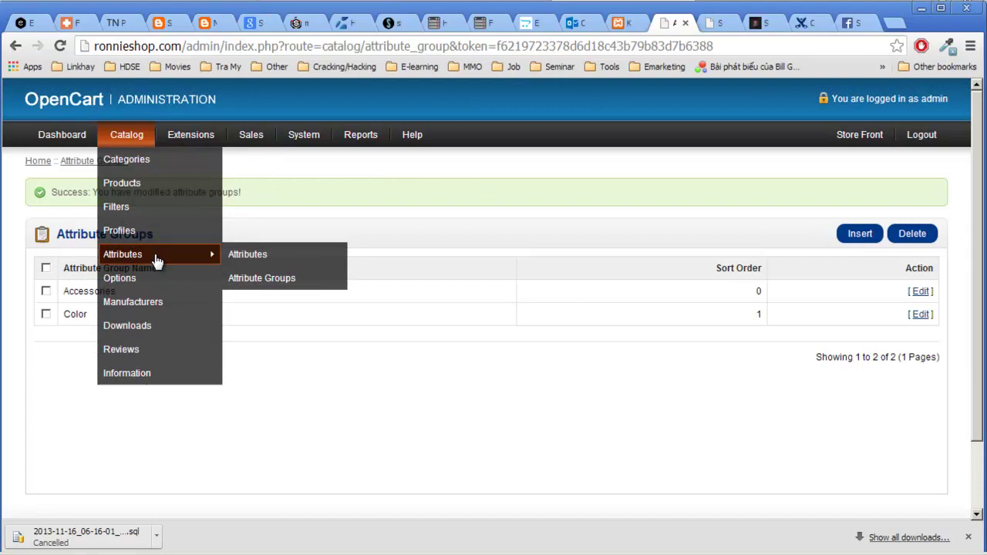
left_click(267, 258)
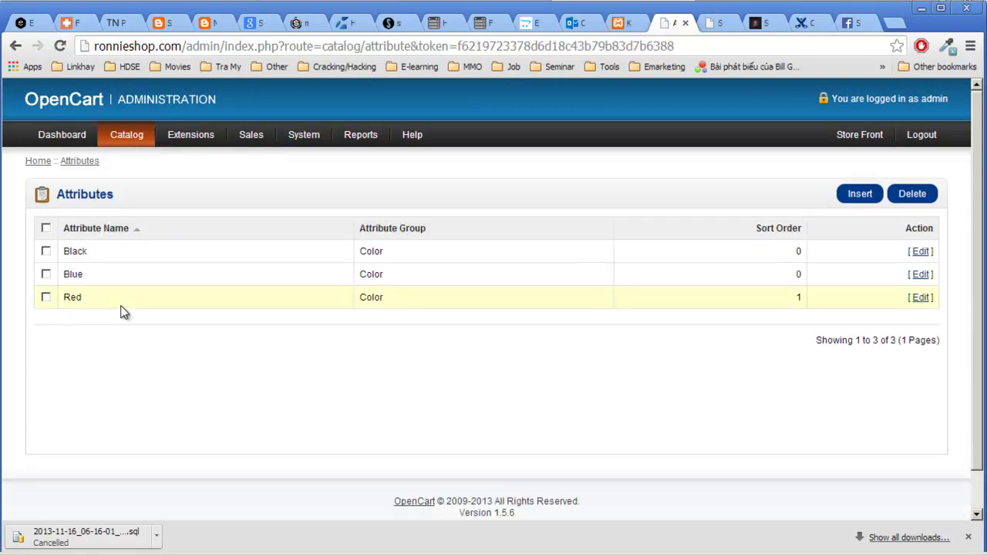
left_click(857, 195)
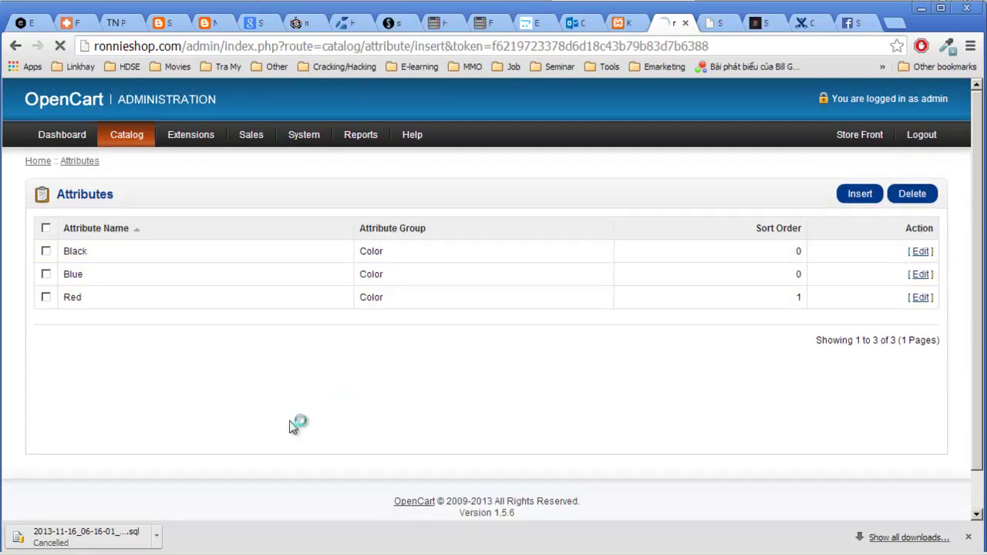
left_click(247, 294)
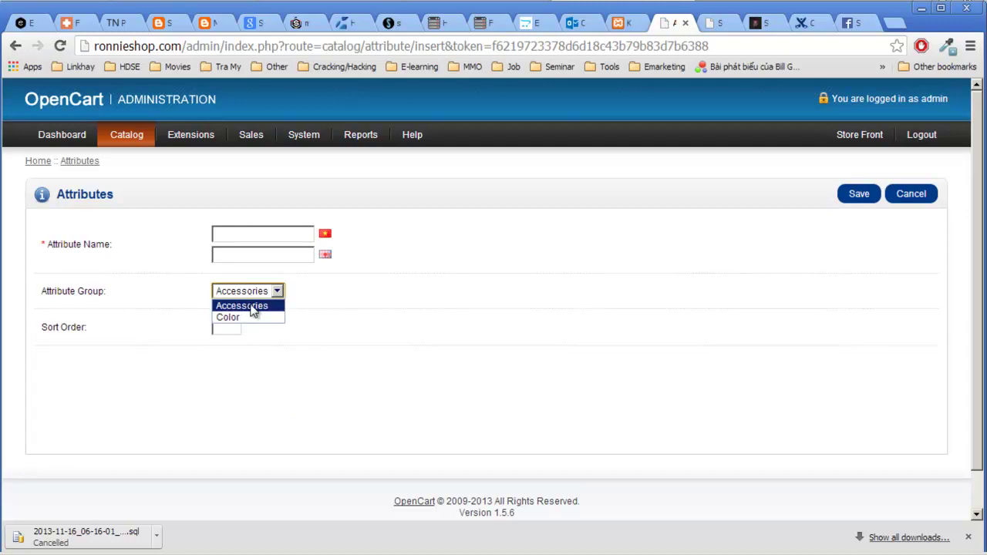
left_click(252, 306)
Name the new attribute "RAM" in both Vietnamese and English and save it.
left_click(244, 239)
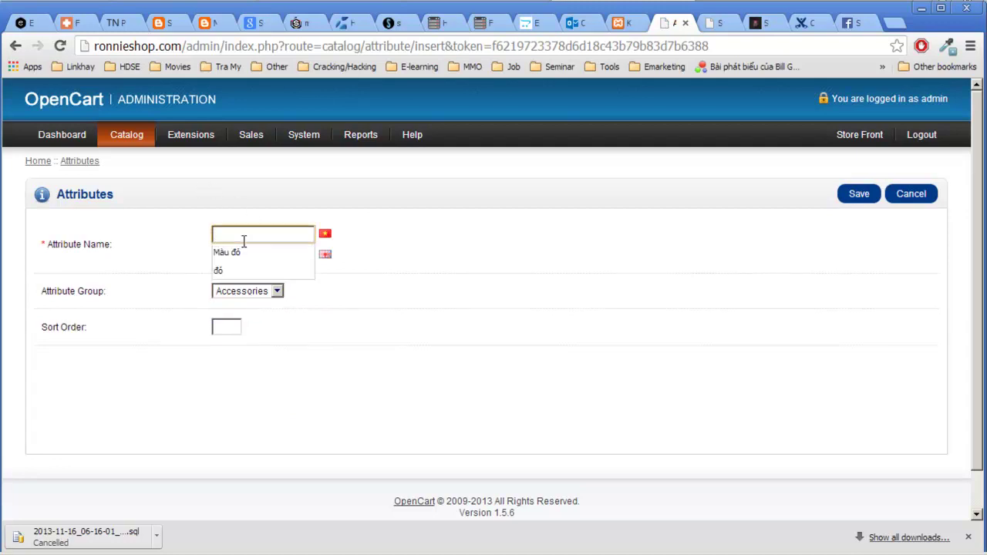
type("RAM")
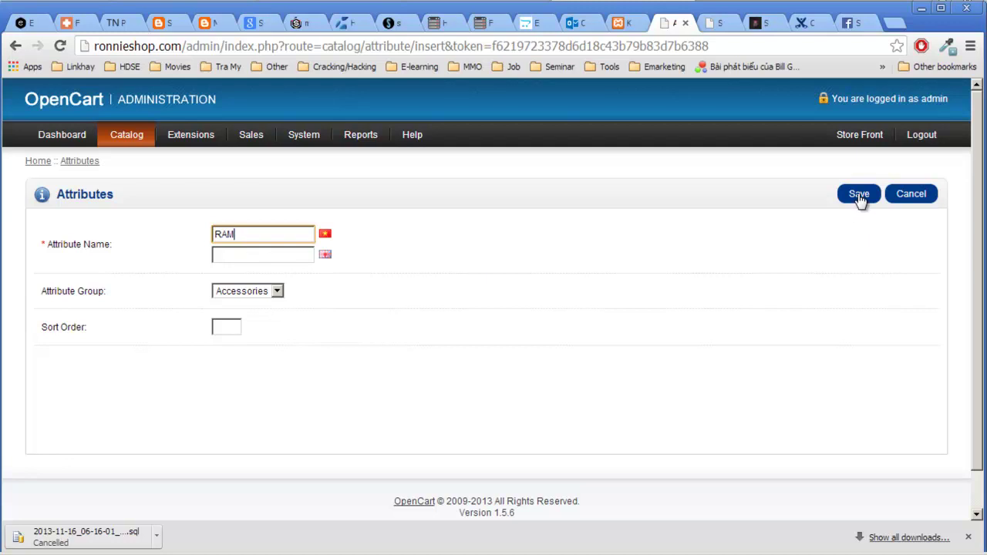
key("ctrl+a")
key("ctrl+c")
left_click(251, 255)
key("ctrl+v")
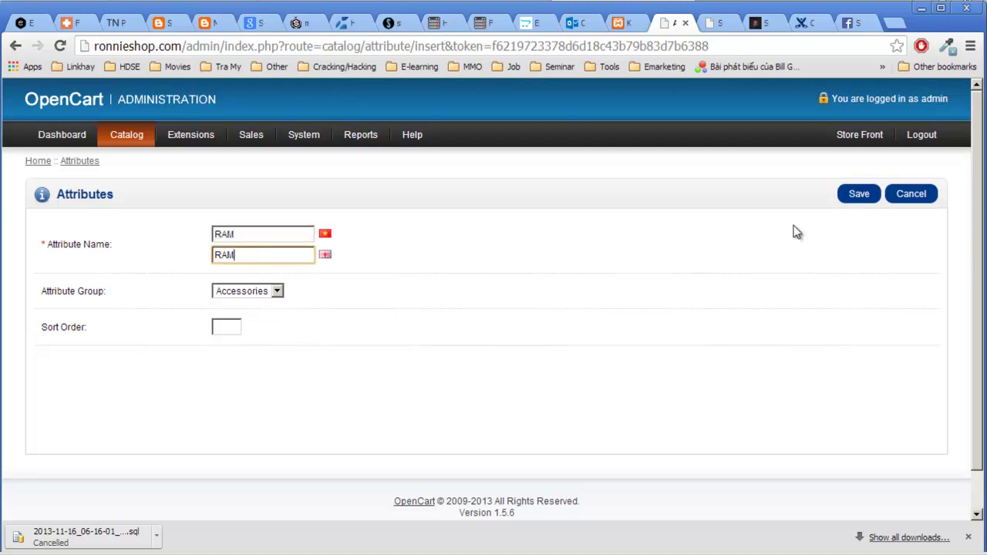
left_click(870, 197)
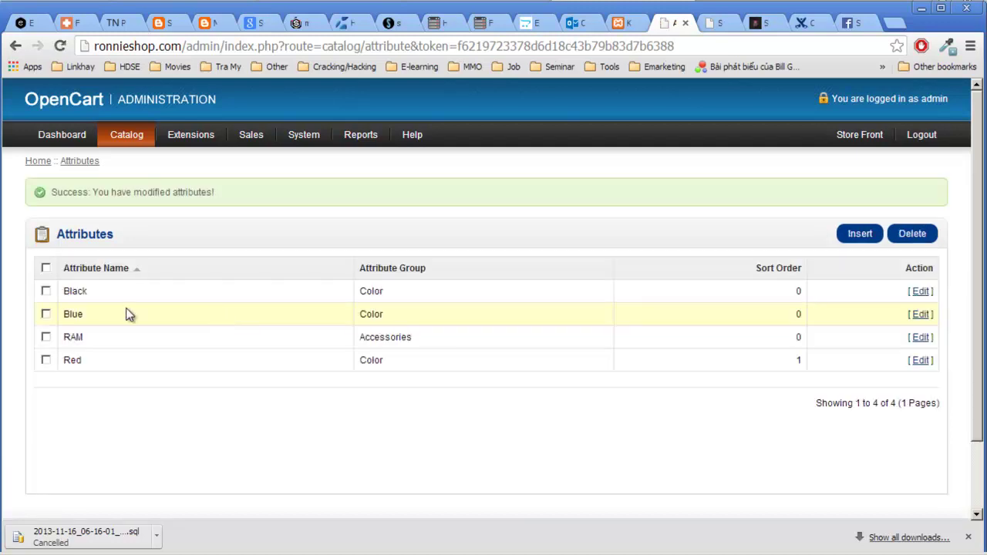
Create and save another attribute in the Accessories group, named "Mouse" in both Vietnamese and English.
left_click(870, 238)
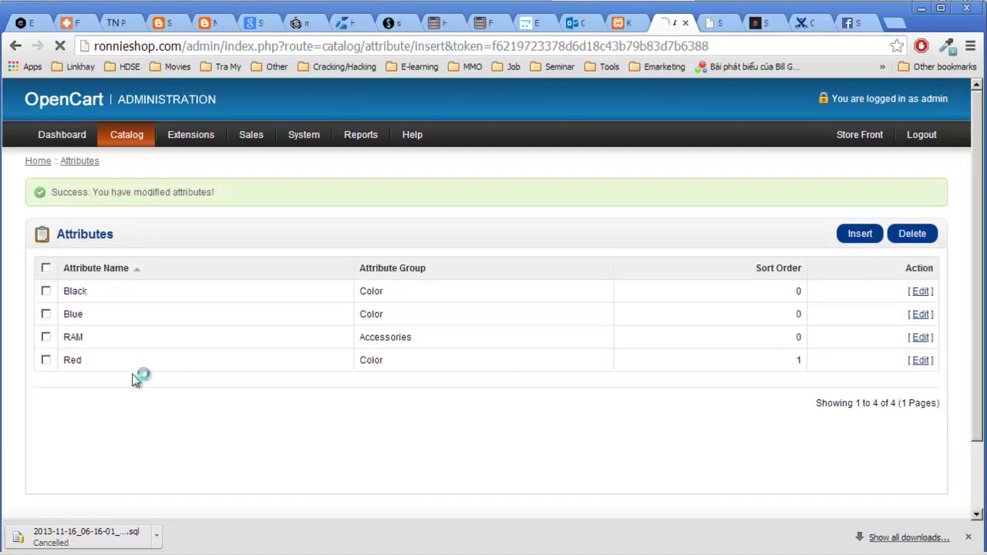
left_click(294, 235)
type("Mouse")
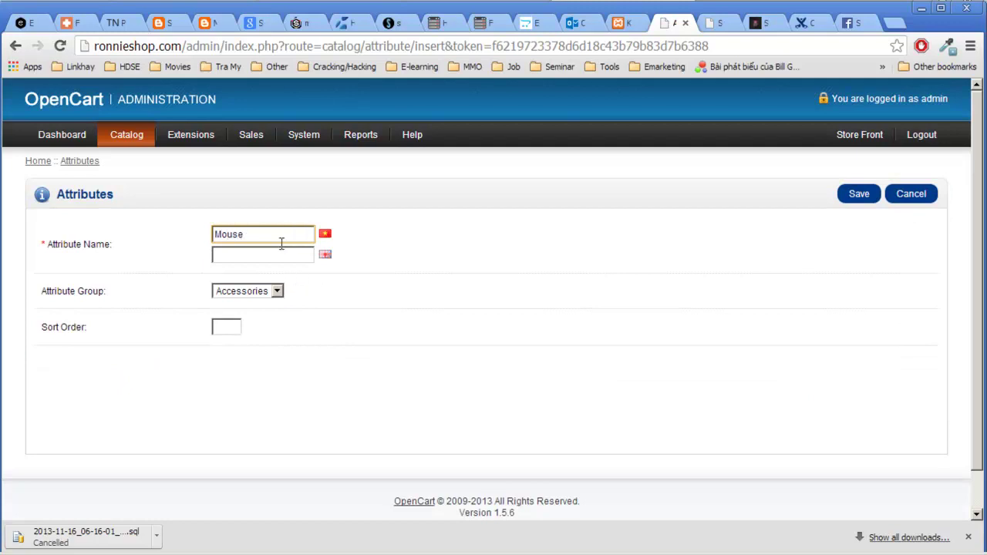
left_click_drag(281, 243, 188, 242)
key("ctrl+c")
left_click(235, 252)
key("ctrl+v")
left_click(859, 196)
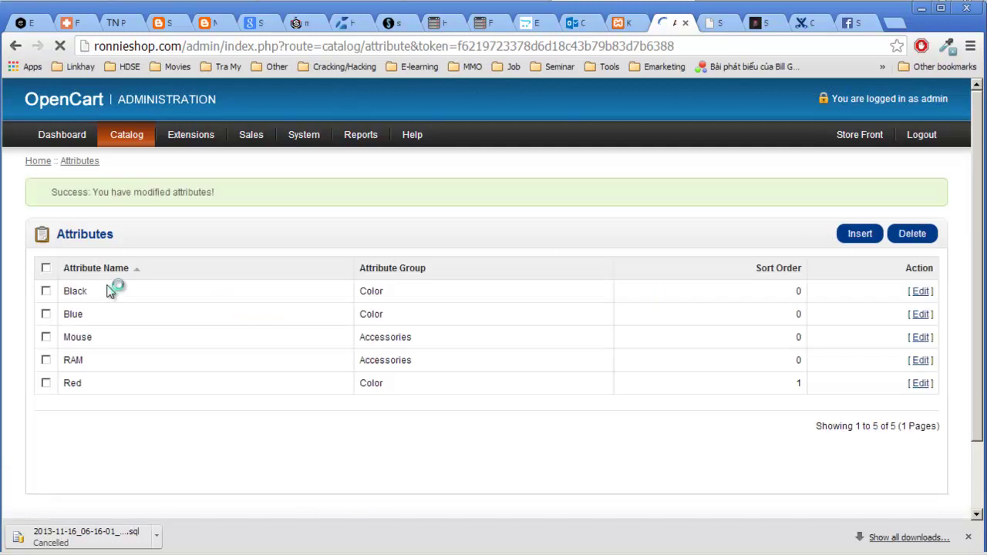
Open the catalog's product list in a new browser tab and switch to it.
mouse_move(127, 137)
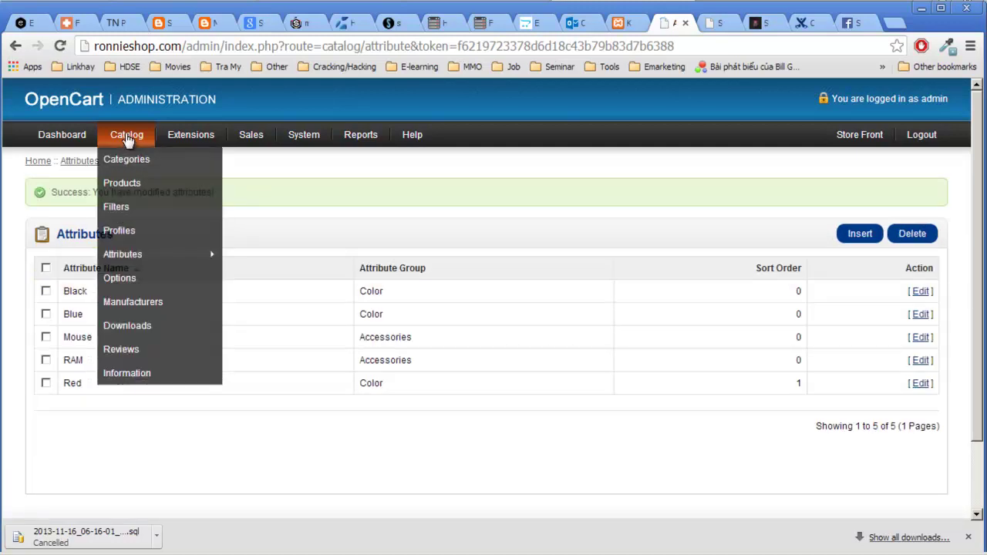
right_click(141, 189)
left_click(143, 193)
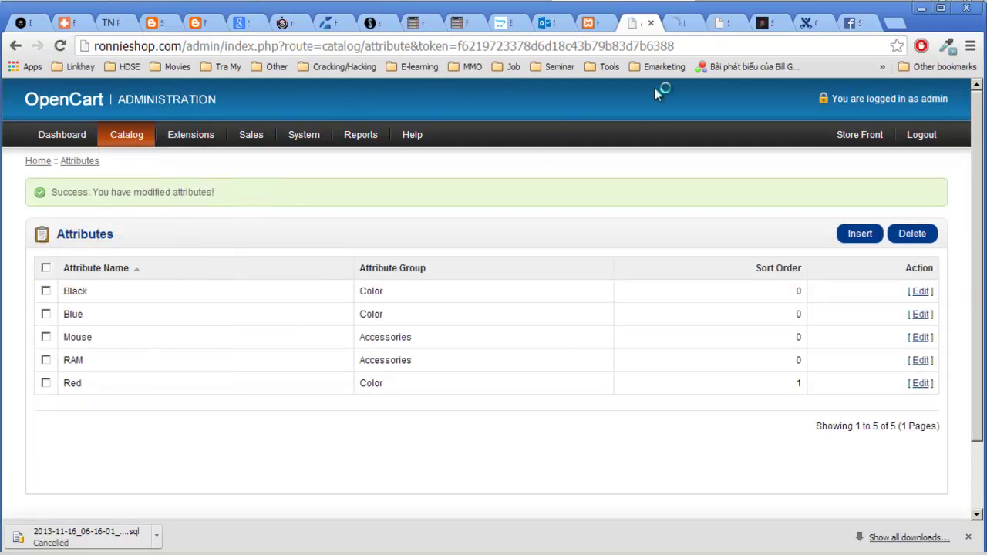
left_click(678, 22)
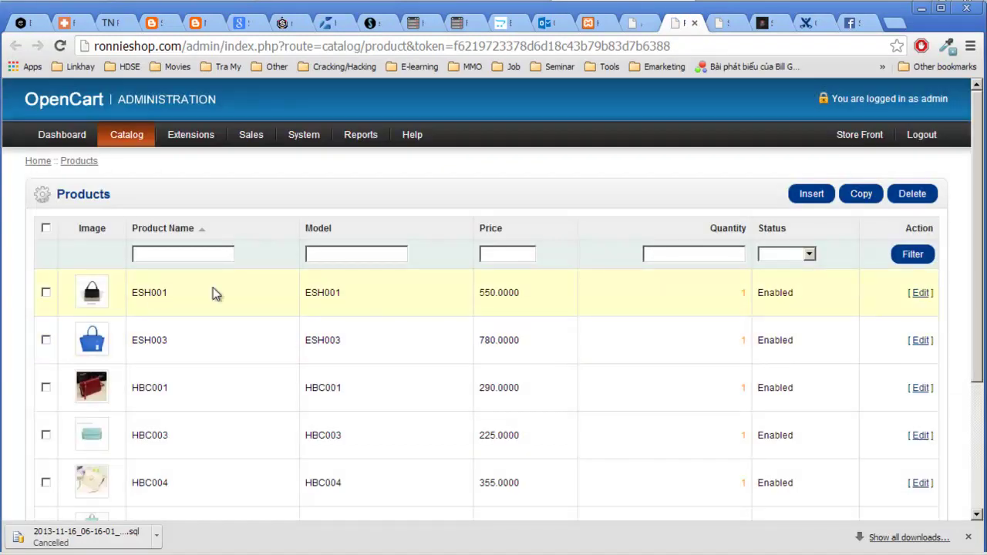
Open product ESH001 for editing and add a blank row to its attributes.
left_click(920, 293)
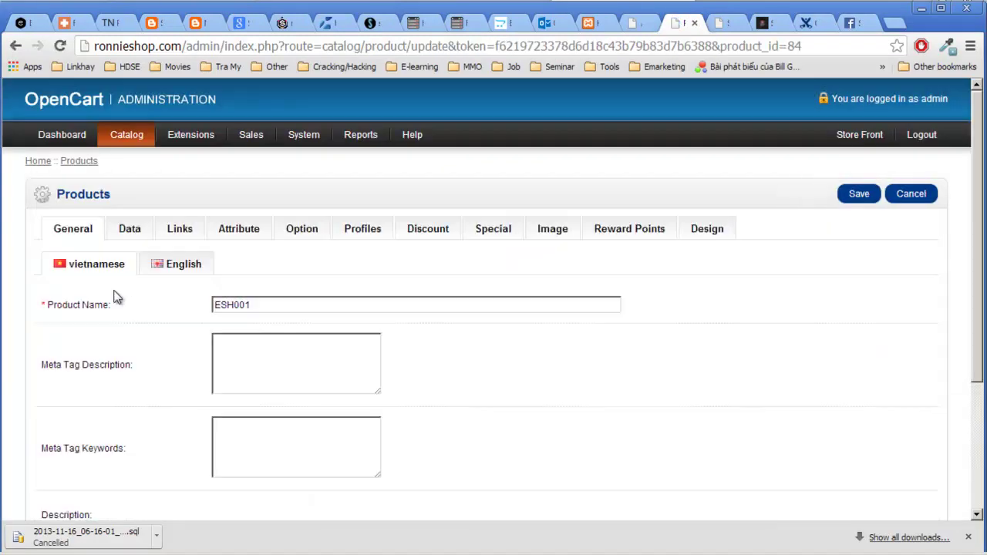
left_click(249, 231)
left_click(529, 294)
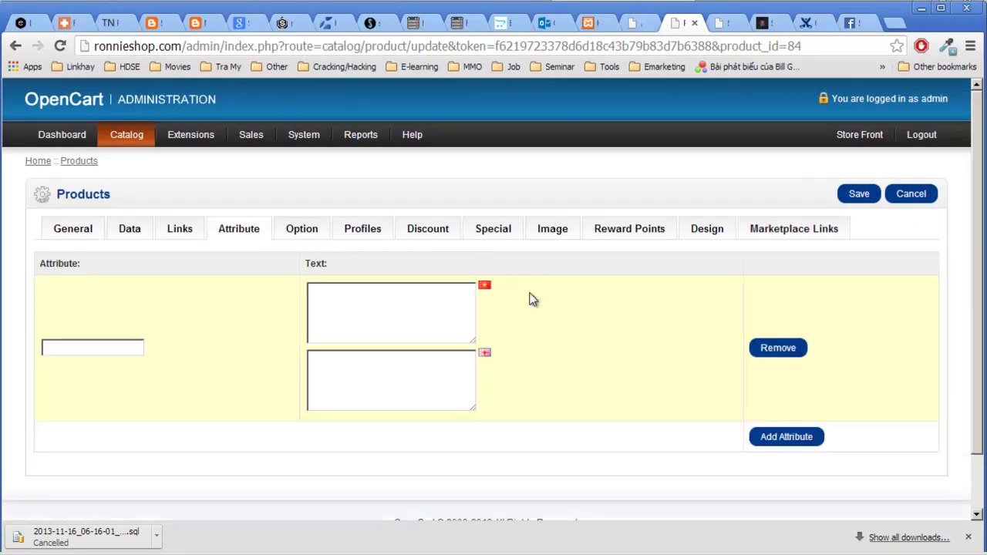
Try to look up an attribute for the blank row with "linh".
left_click(94, 347)
scroll(193, 374, "down", 2)
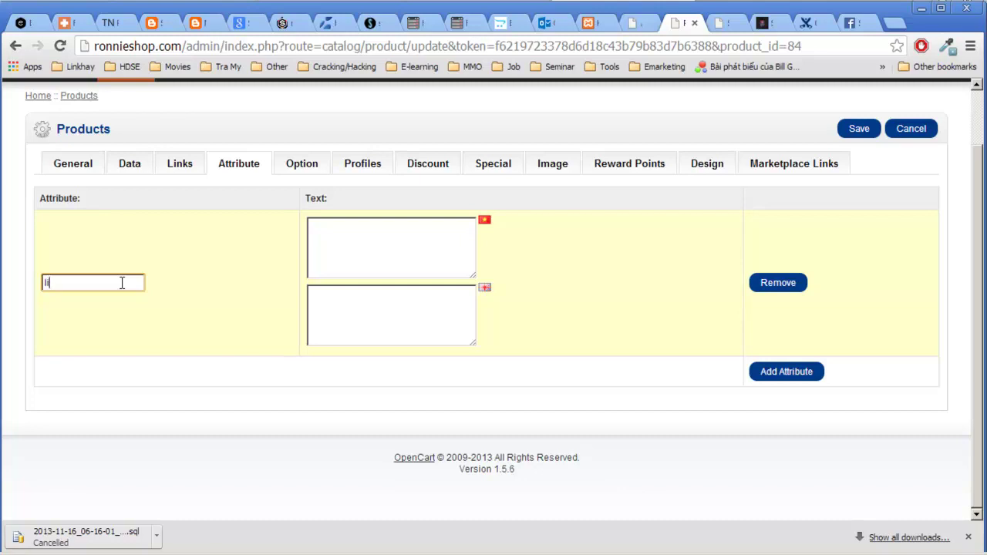
type("nh")
double_click(52, 282)
left_click(152, 286)
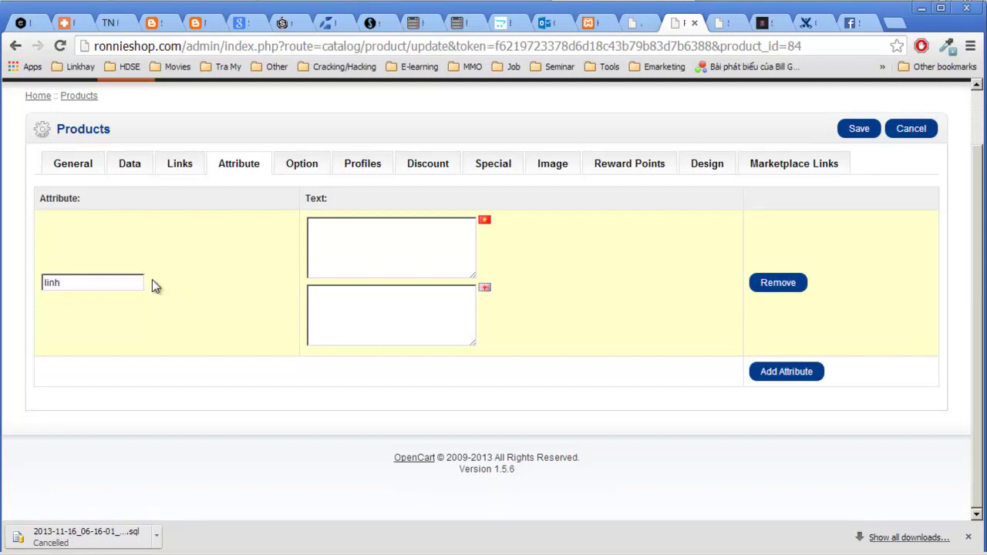
Check the attribute names in the attributes list, and set the product's attribute row to Mouse from the Accessories group.
left_click(629, 24)
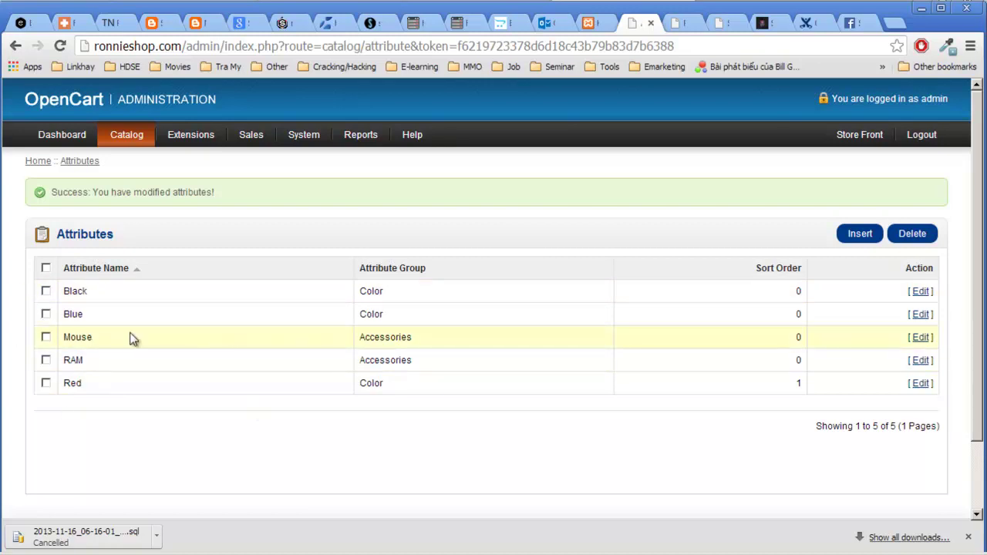
double_click(81, 337)
left_click(683, 23)
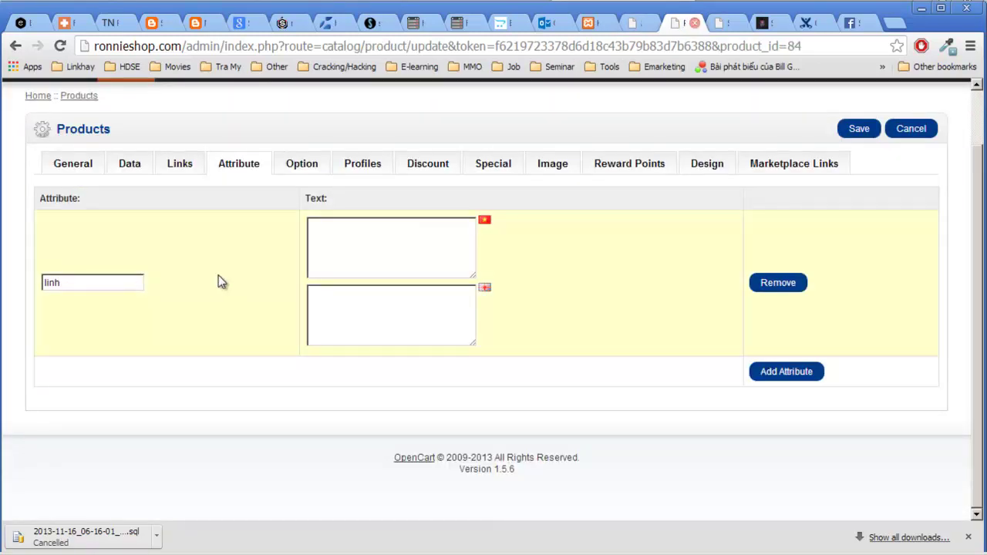
double_click(80, 284)
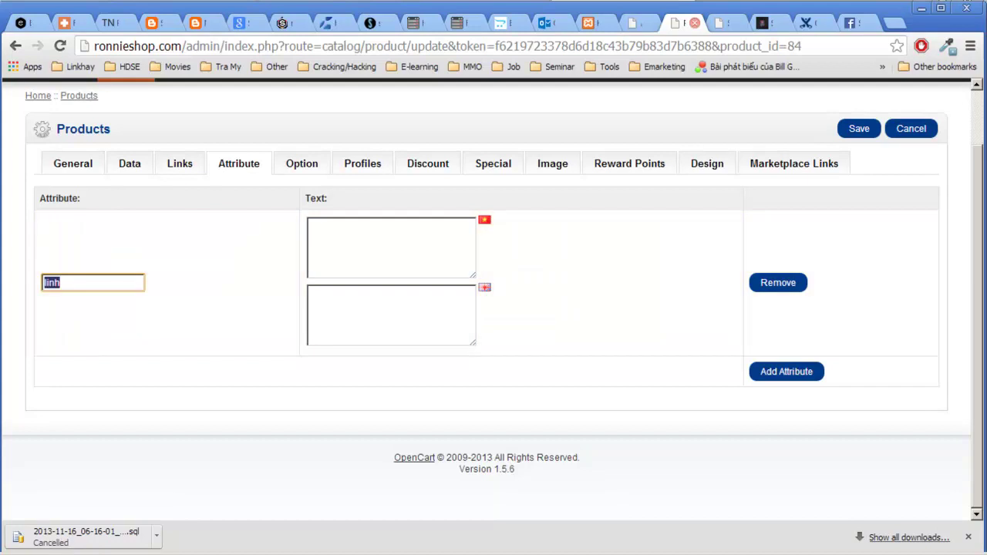
type("Mouse")
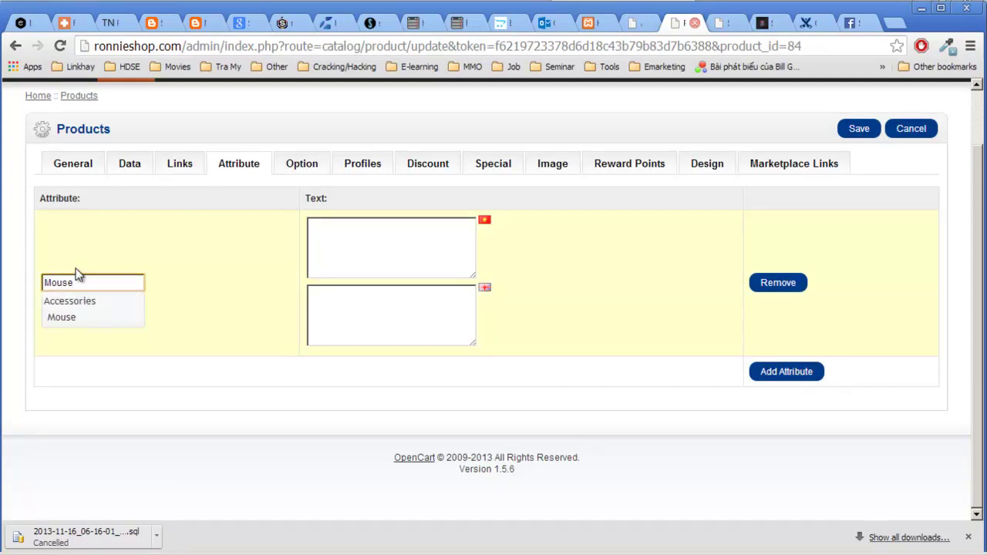
left_click(66, 316)
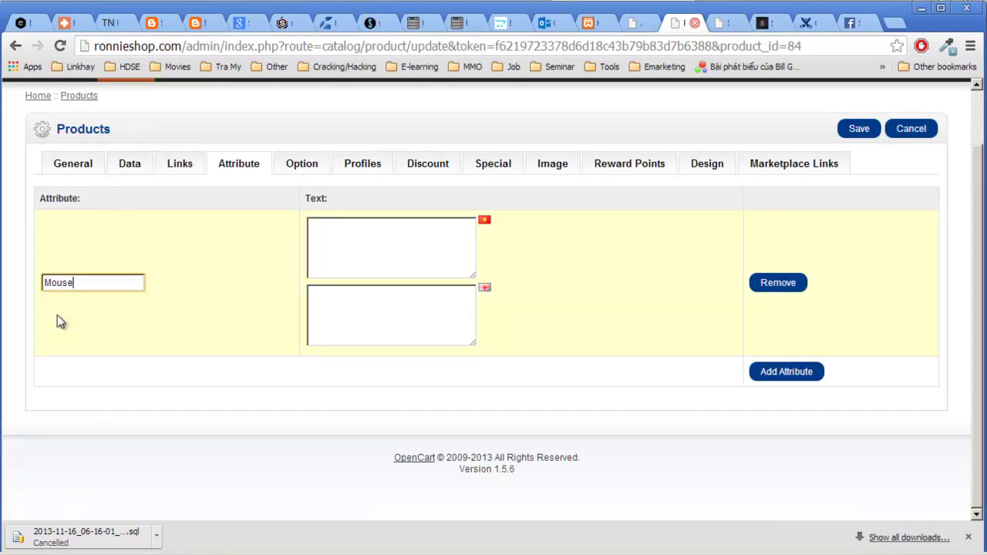
Clear the attribute row's name, look it up again with "Mou" and choose Mouse.
triple_click(58, 202)
double_click(88, 283)
key("BackSpace")
type("Mou")
right_click(163, 290)
left_click(137, 301)
left_click(121, 317)
Add a second blank attribute row to the product below Mouse.
left_click(779, 374)
left_click(338, 237)
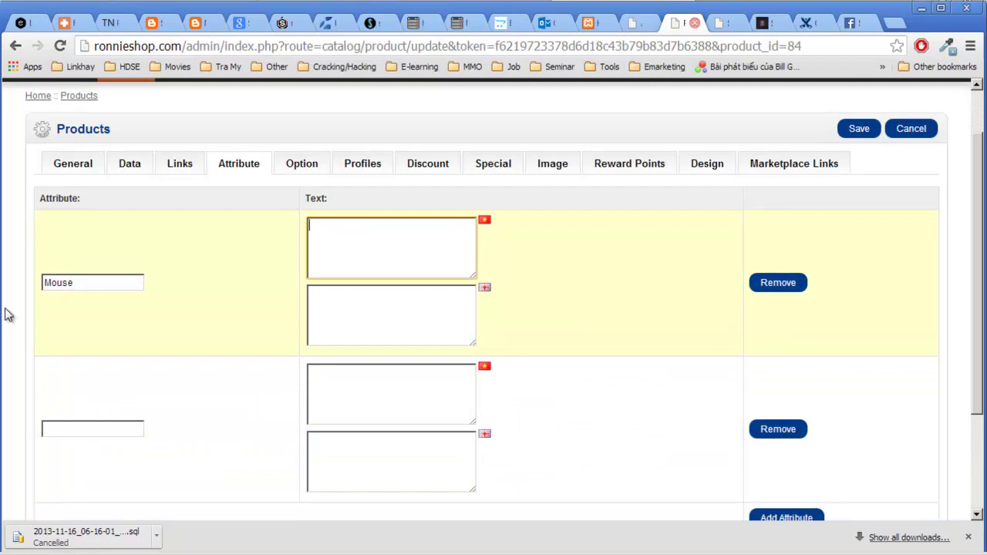
left_click(96, 286)
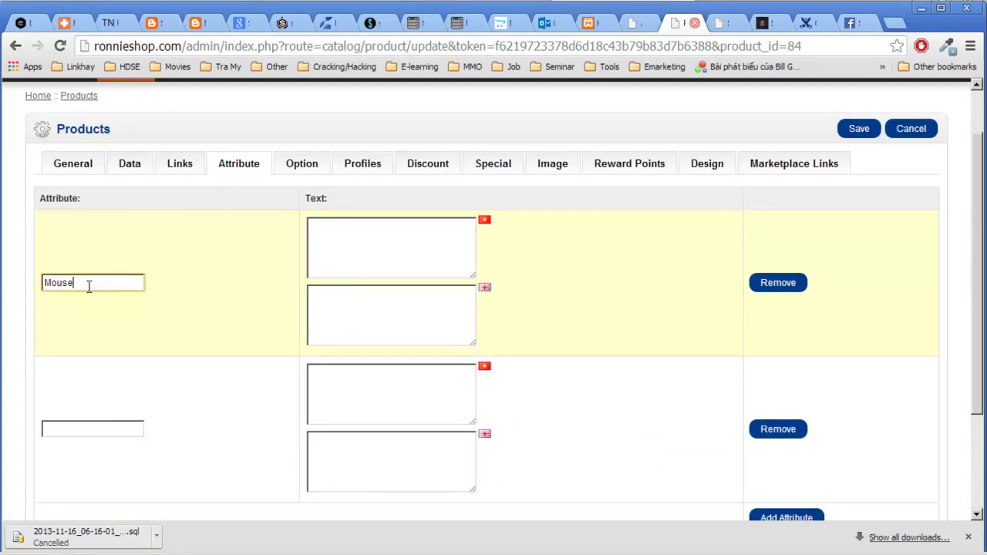
left_click_drag(90, 284, 16, 282)
left_click(359, 233)
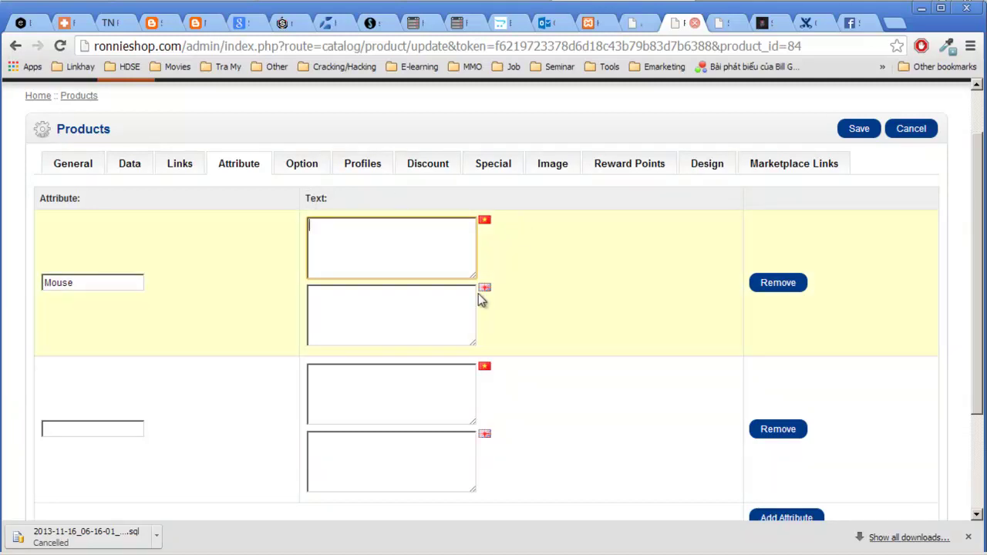
scroll(49, 401, "down", 1)
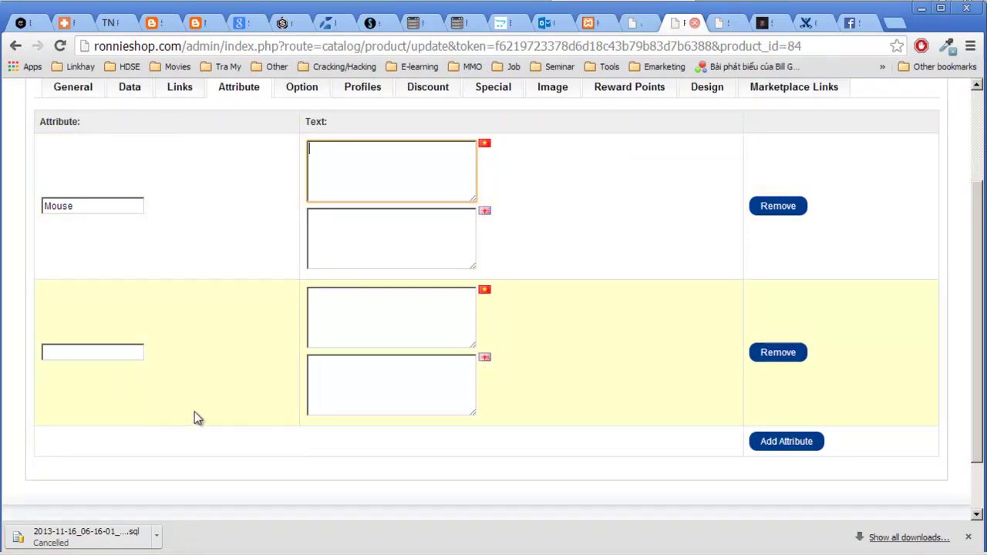
Open the Color option for editing from the catalog's options list.
scroll(617, 332, "up", 2)
mouse_move(122, 143)
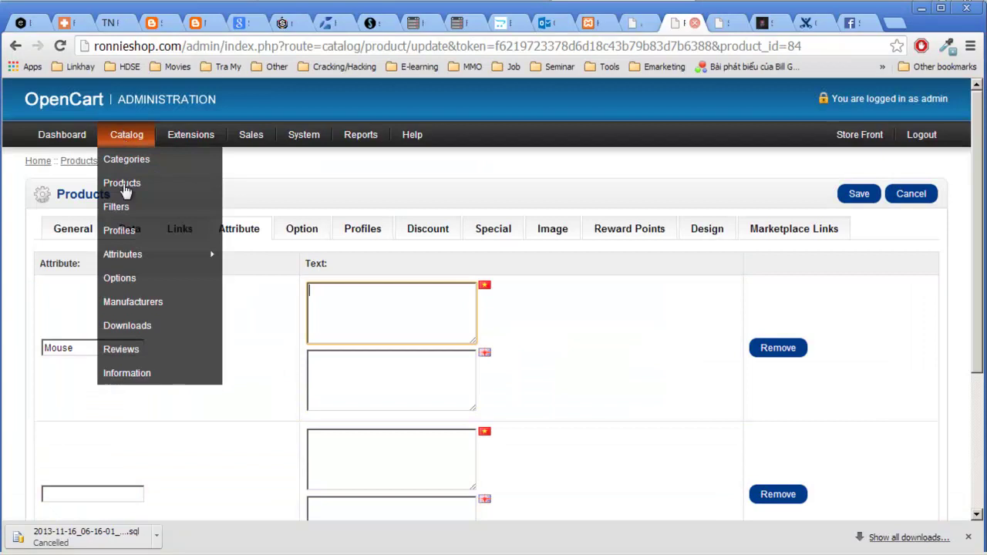
mouse_move(131, 259)
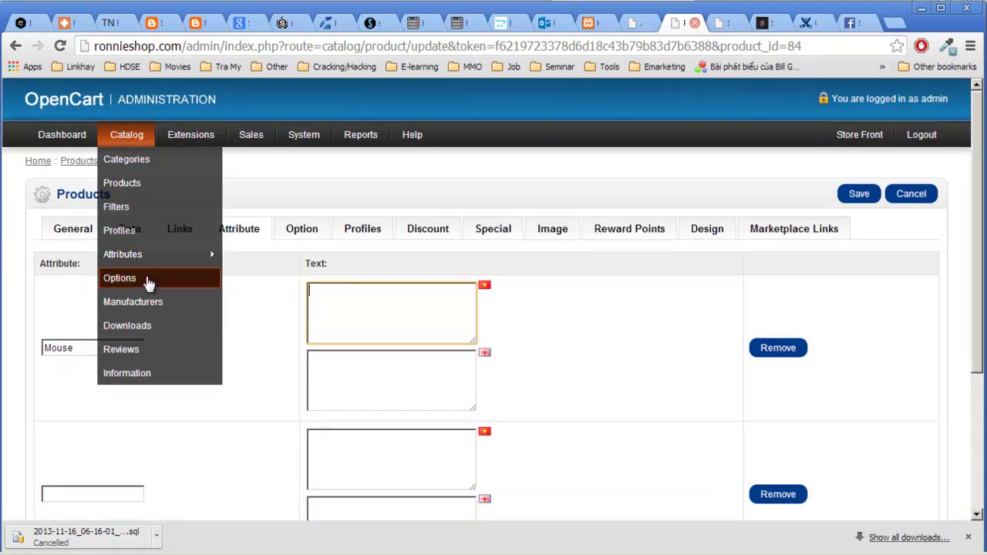
left_click(149, 282)
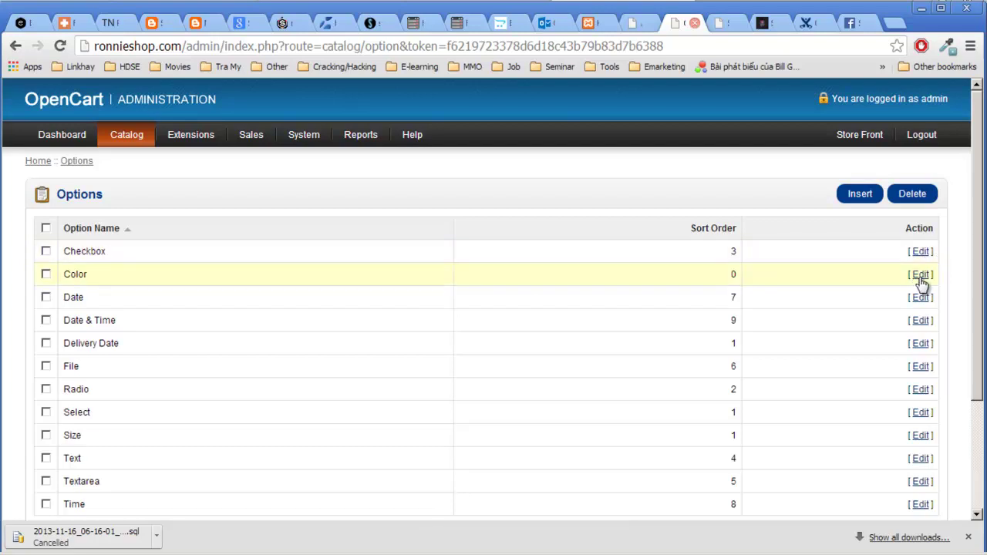
double_click(73, 272)
left_click(920, 275)
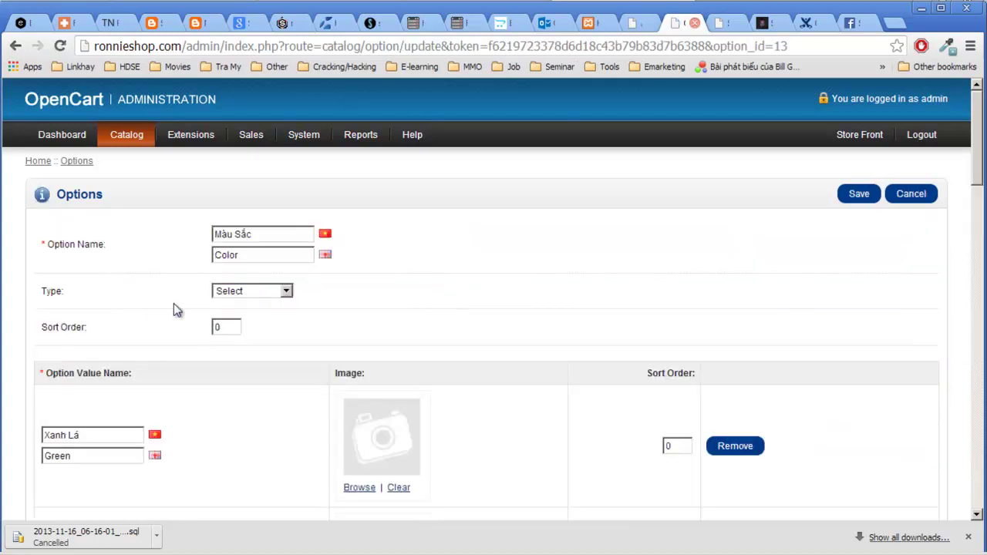
Examine the Color option's values and their Vietnamese and English names.
scroll(411, 296, "down", 1)
scroll(311, 200, "down", 2)
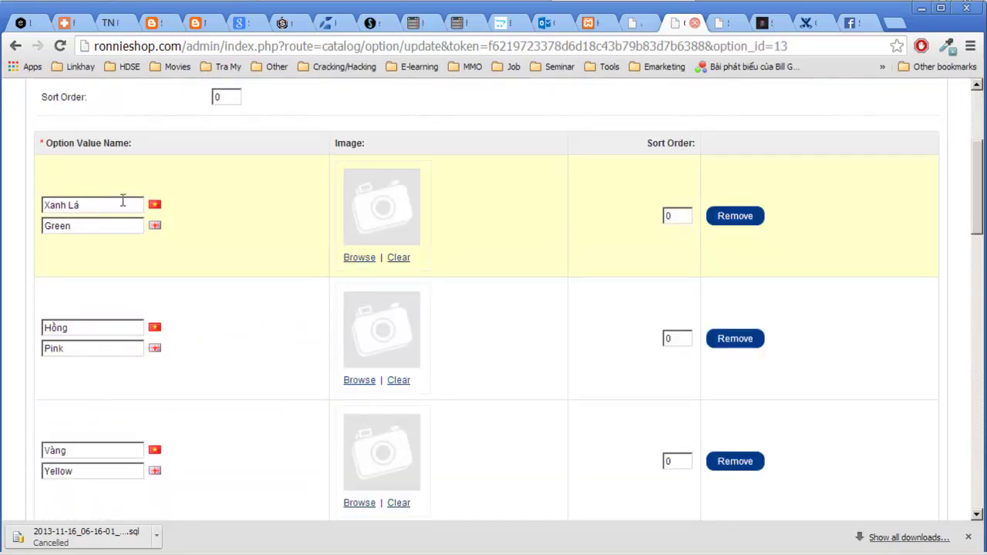
left_click(109, 204)
left_click(101, 333)
left_click(82, 465)
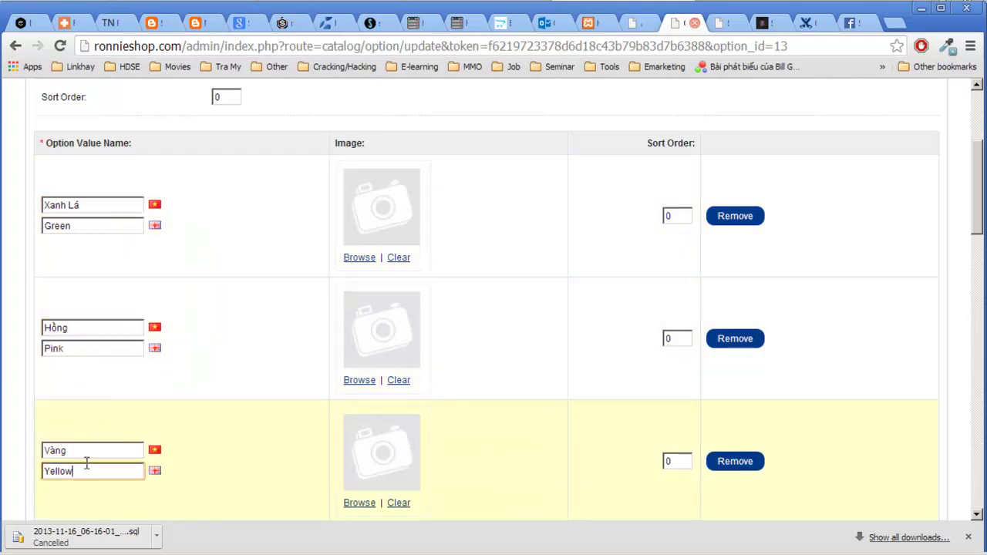
scroll(139, 462, "down", 4)
scroll(465, 410, "up", 7)
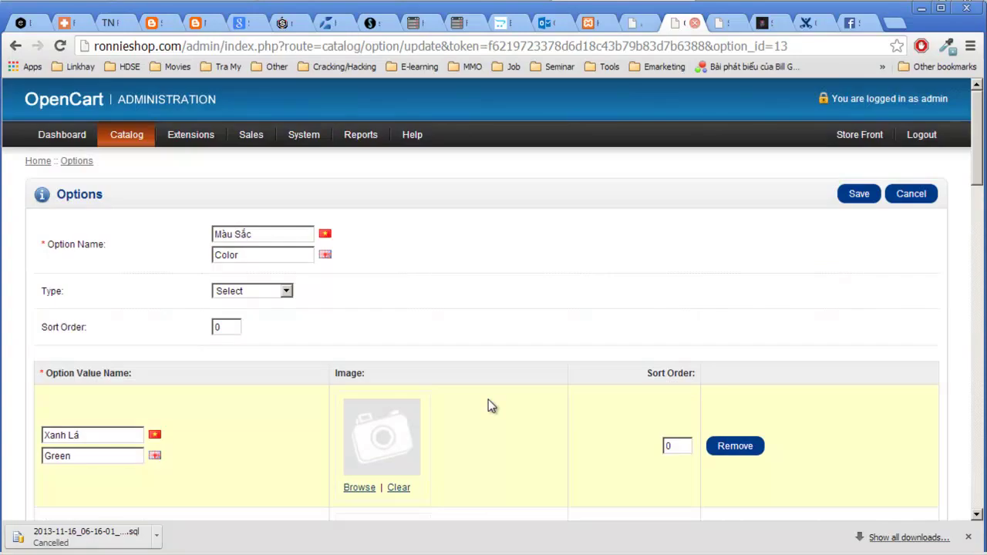
Examine the Choose types available for the Color option, leaving its type as Select.
left_click_drag(44, 291, 75, 290)
left_click(267, 291)
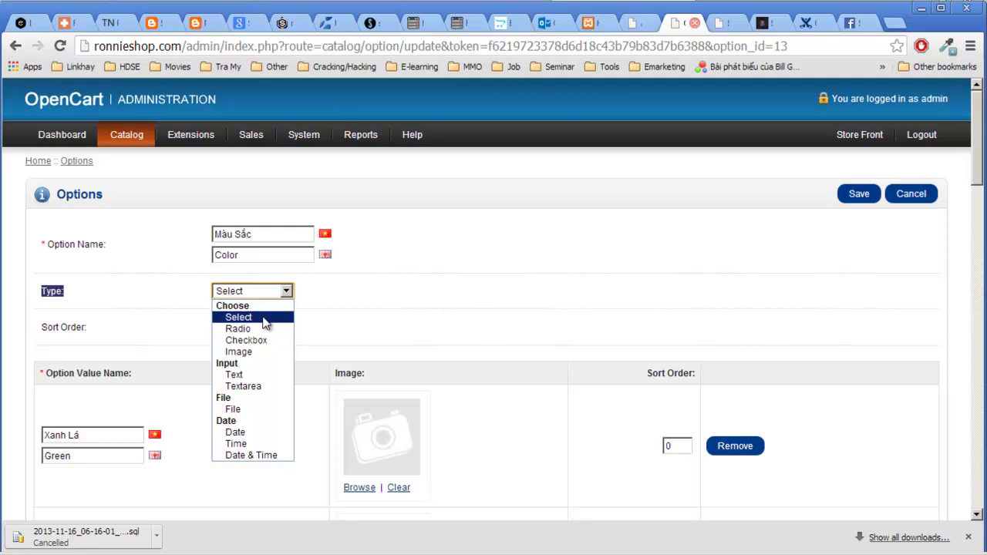
left_click(437, 280)
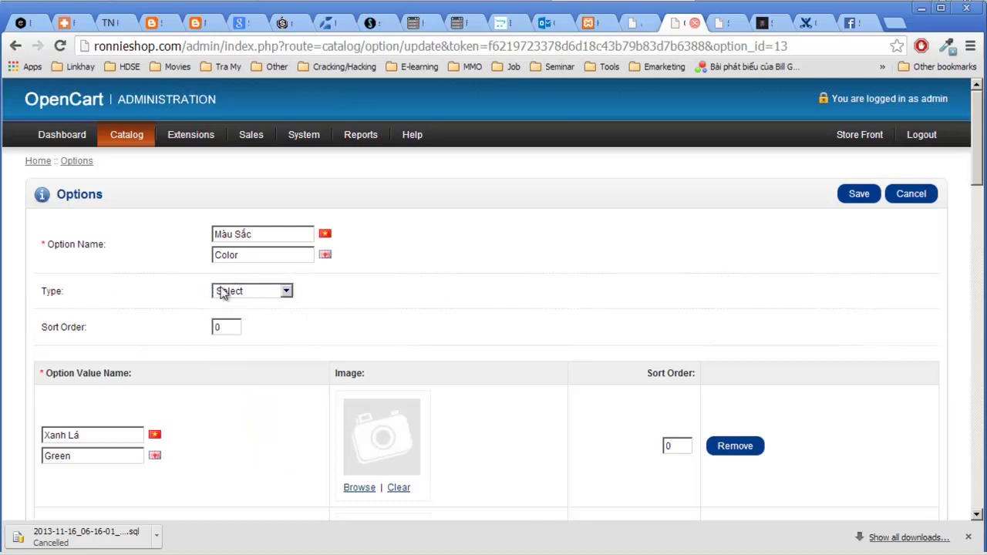
left_click(286, 291)
left_click(287, 293)
left_click(287, 293)
left_click(279, 258)
left_click(286, 291)
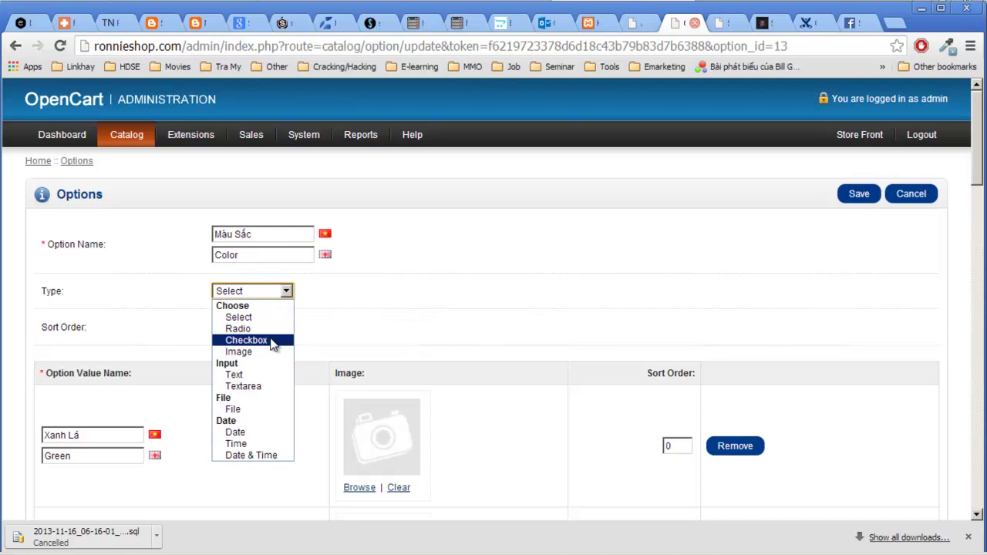
left_click(333, 293)
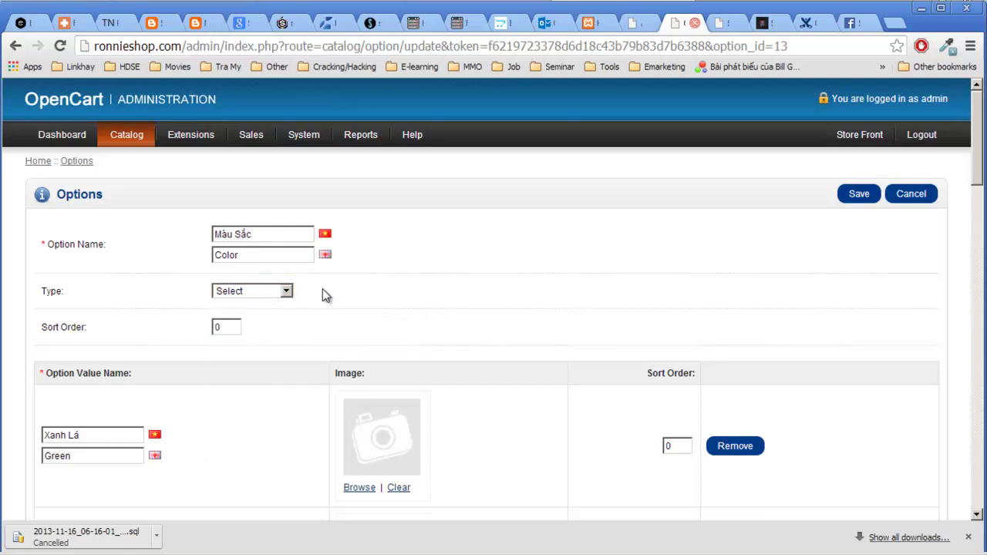
Examine the Input, File and Date types offered for the Color option, without changing the type.
left_click(287, 291)
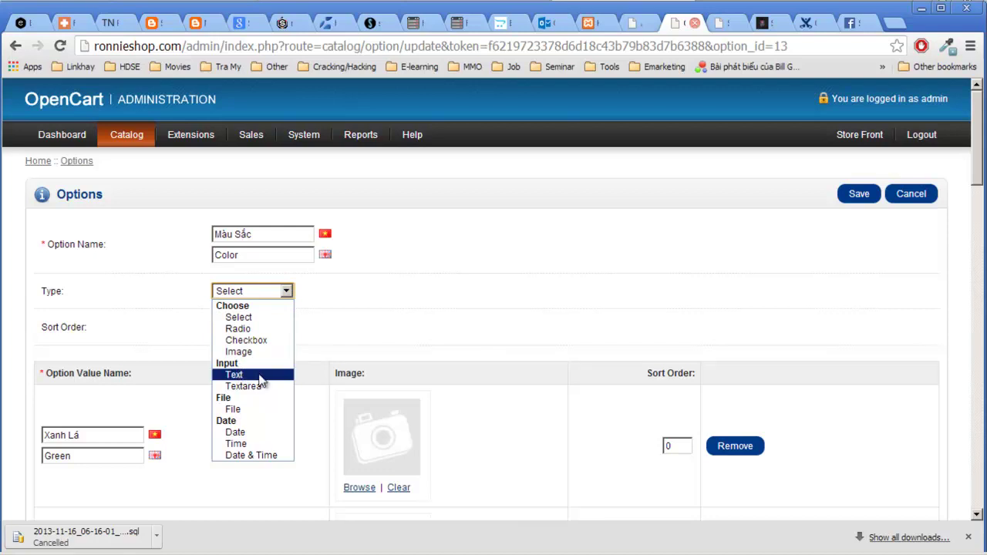
left_click(518, 260)
left_click_drag(272, 233, 177, 223)
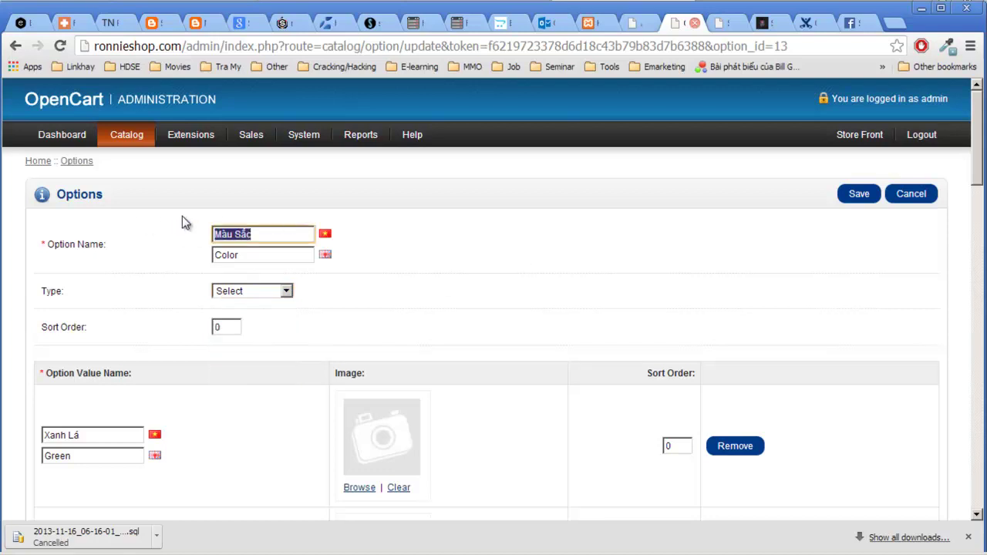
left_click(268, 295)
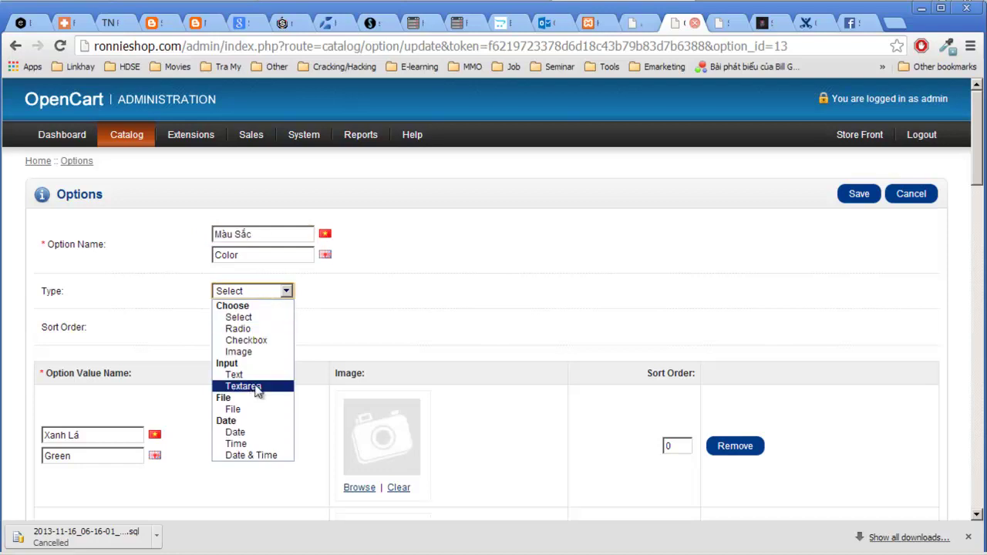
left_click(395, 243)
scroll(332, 294, "down", 1)
scroll(319, 298, "up", 1)
left_click_drag(282, 233, 176, 229)
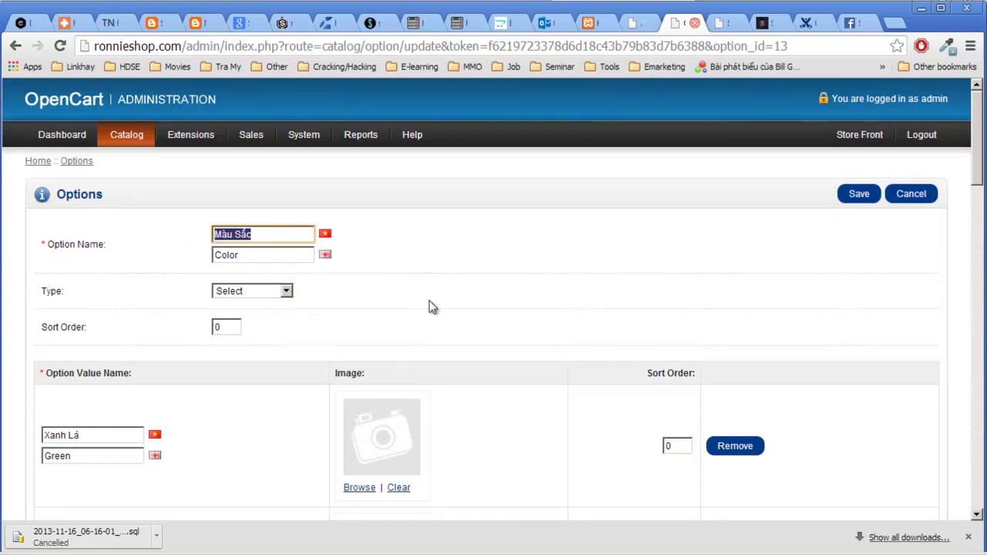
left_click_drag(216, 262, 471, 368)
left_click(285, 292)
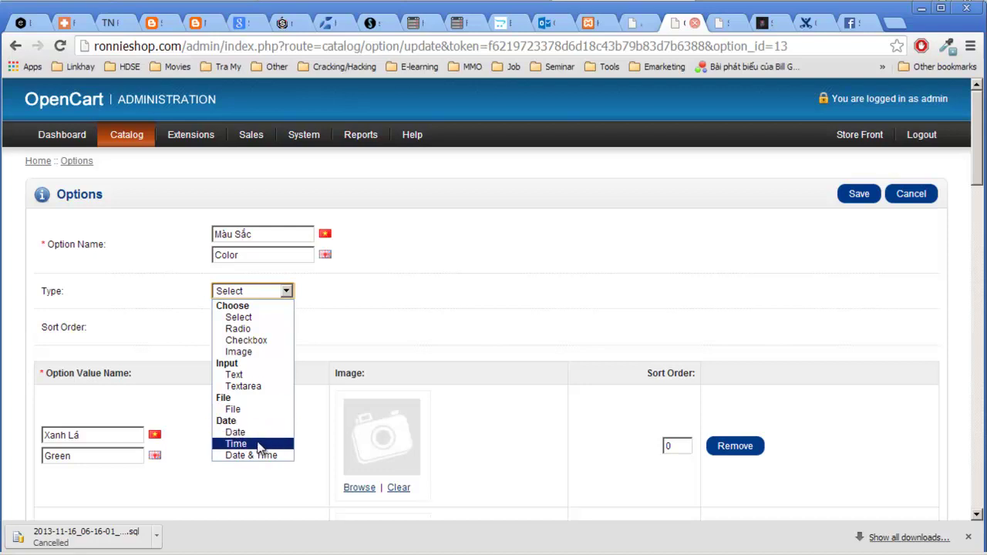
left_click(401, 308)
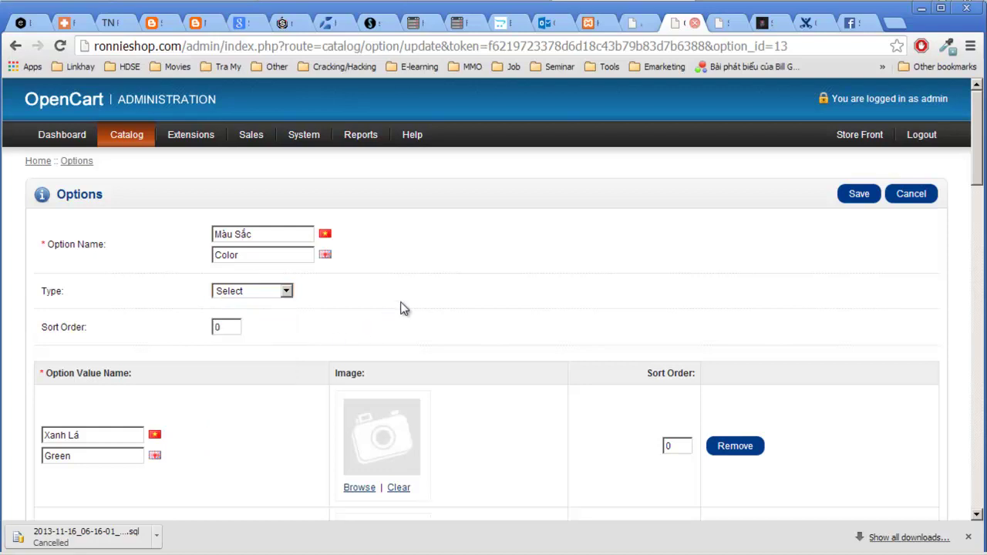
Review the Color option's Vietnamese and English names and look through its list of color values.
double_click(284, 231)
left_click(472, 213)
double_click(68, 194)
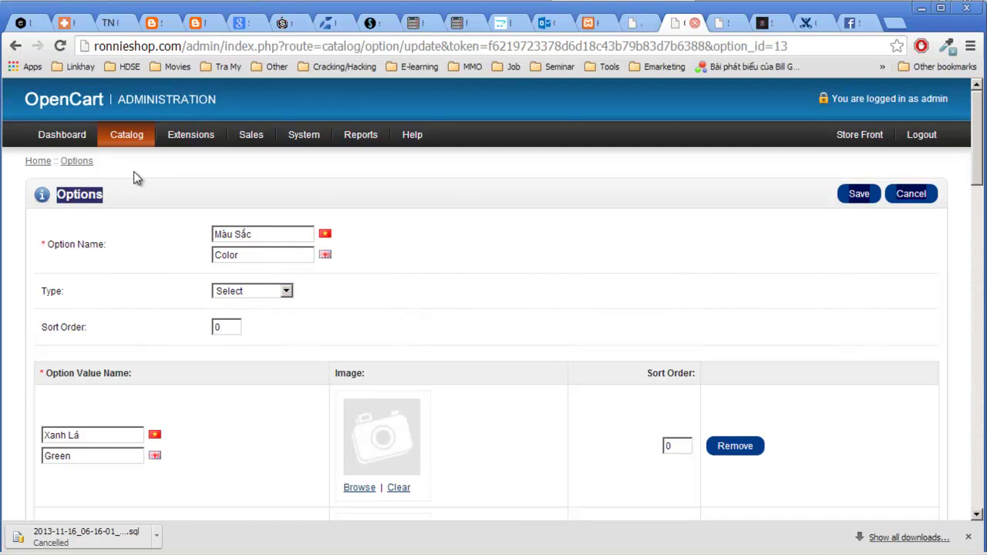
mouse_move(141, 146)
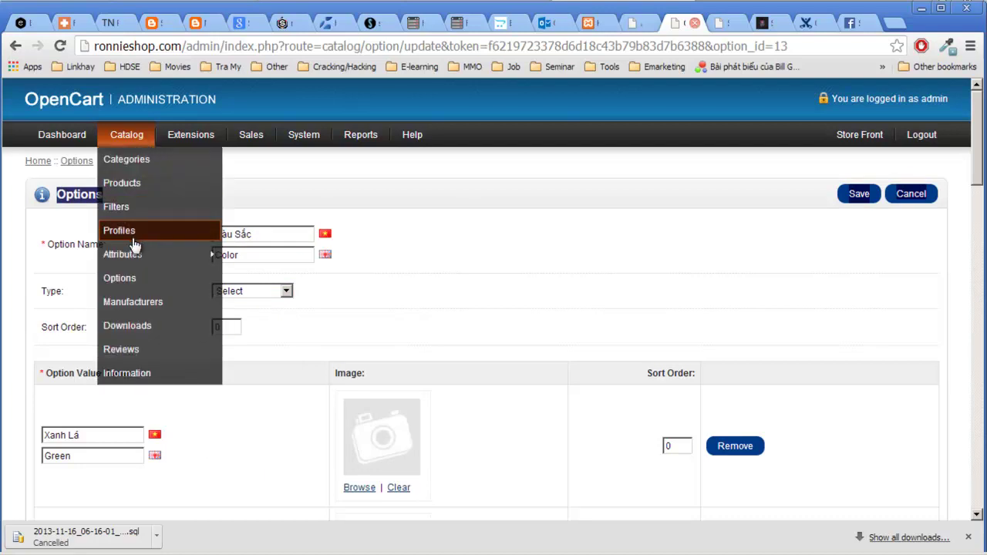
left_click(285, 263)
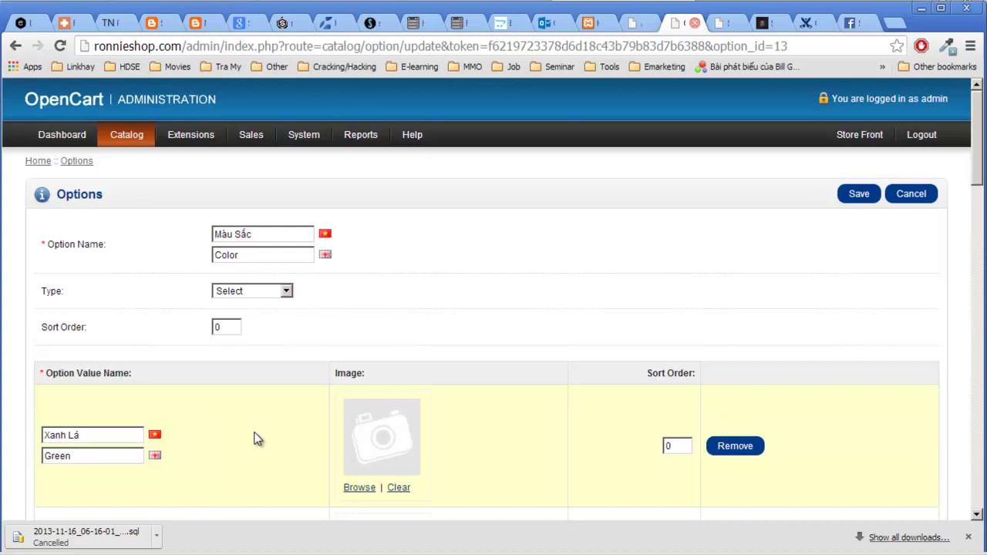
left_click(259, 255)
scroll(189, 432, "down", 2)
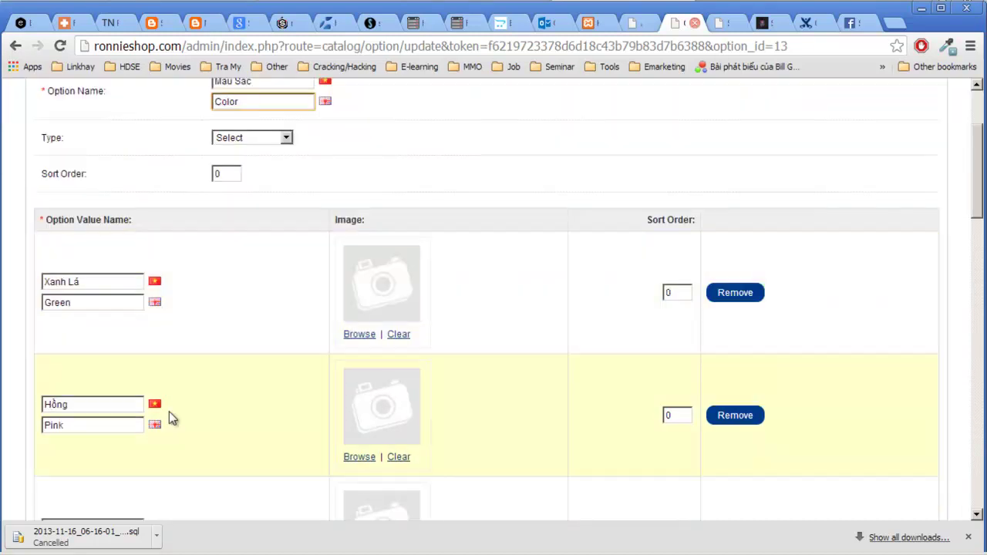
scroll(124, 355, "down", 4)
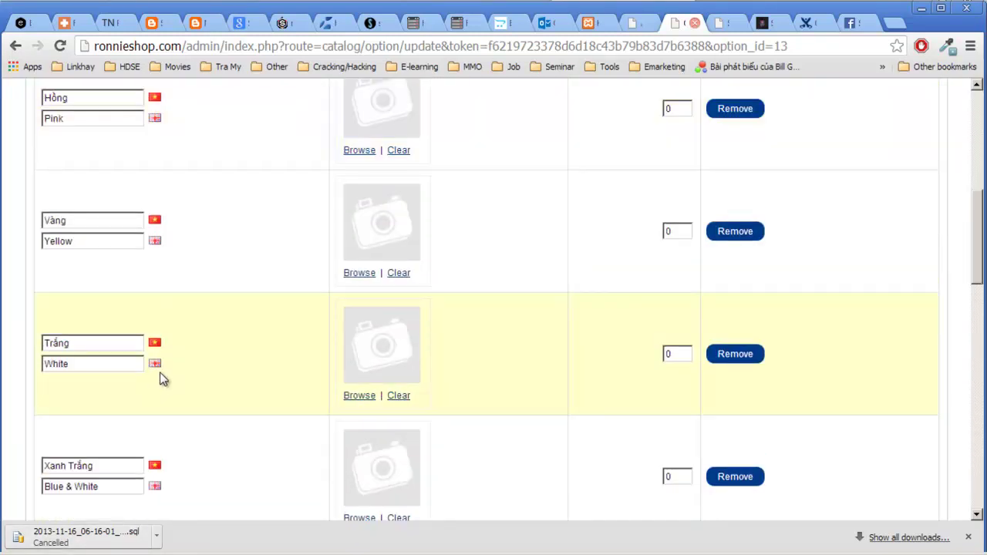
scroll(162, 376, "up", 6)
Open a blank new-manufacturer form from the Manufacturers list and look over its fields.
mouse_move(127, 139)
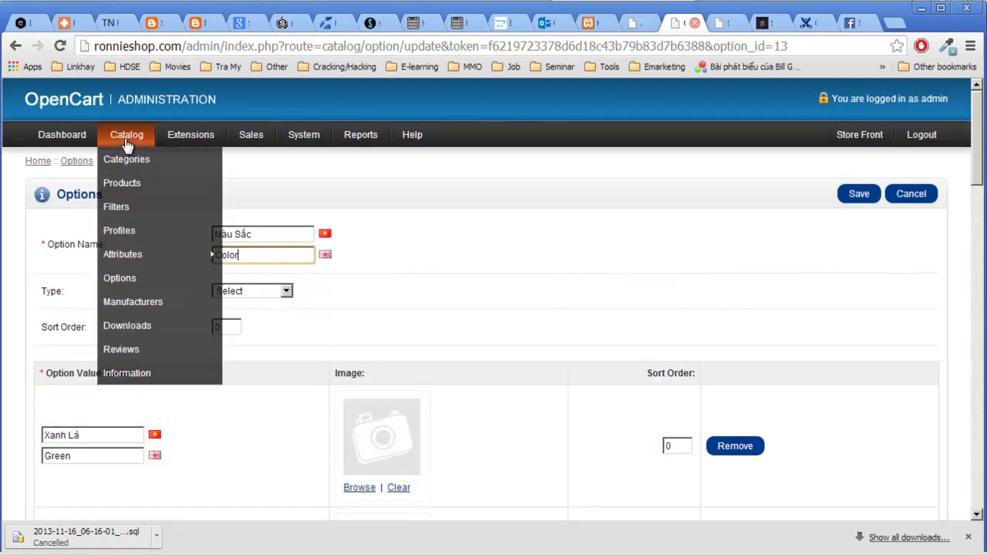
left_click(150, 301)
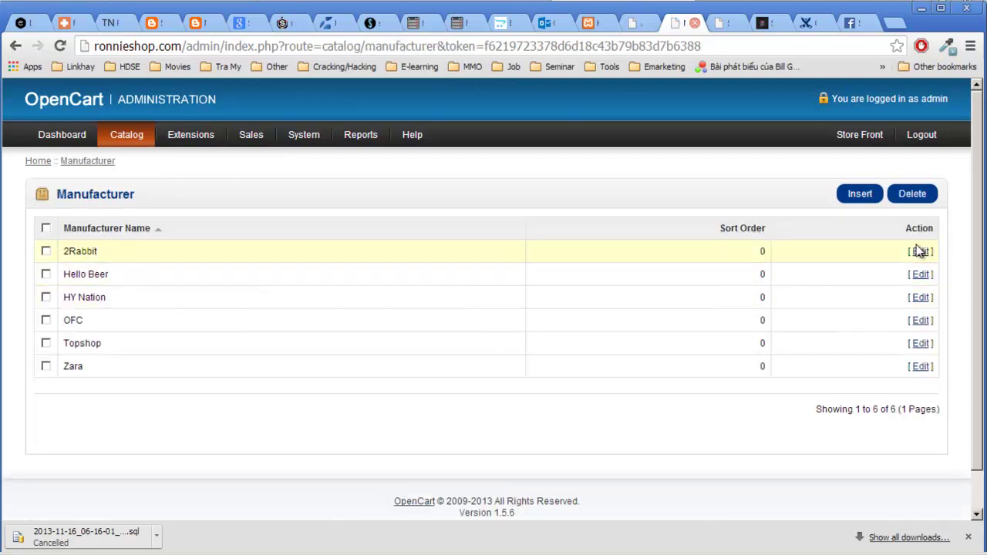
left_click(861, 195)
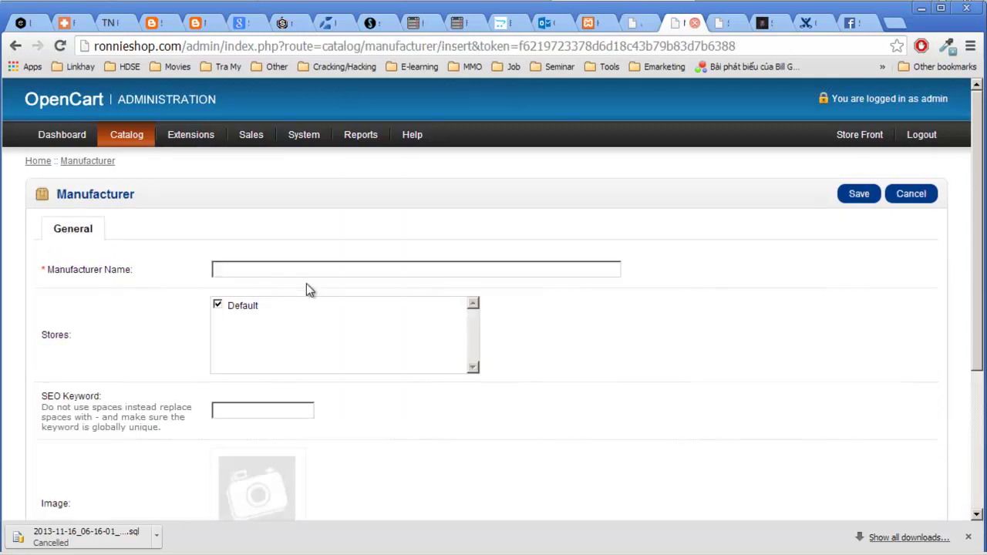
scroll(227, 240, "down", 1)
scroll(259, 428, "down", 3)
scroll(247, 300, "up", 4)
Open product ESH001 for editing and look over its General and Data settings.
left_click(140, 185)
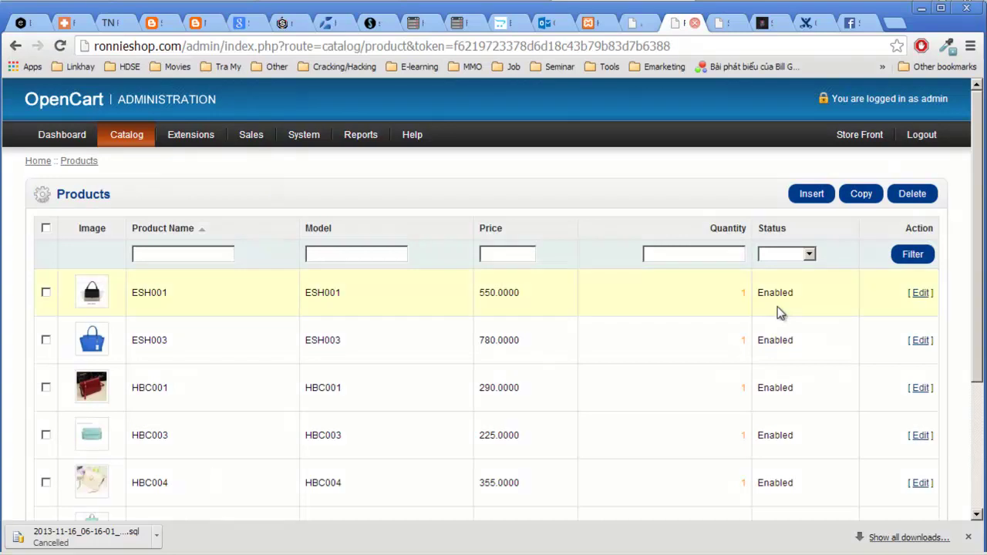
left_click(920, 294)
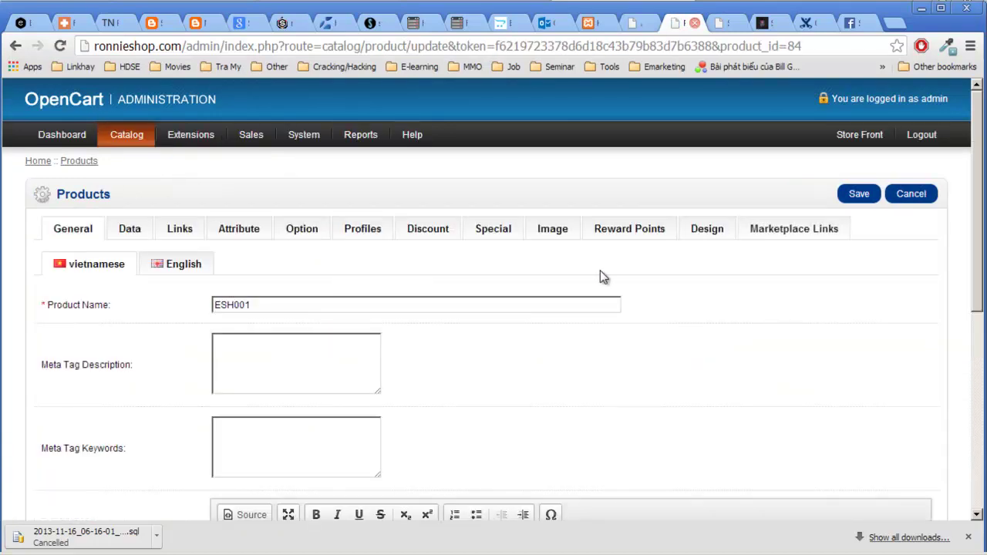
scroll(372, 273, "down", 3)
scroll(372, 273, "up", 3)
left_click(141, 228)
scroll(301, 257, "down", 10)
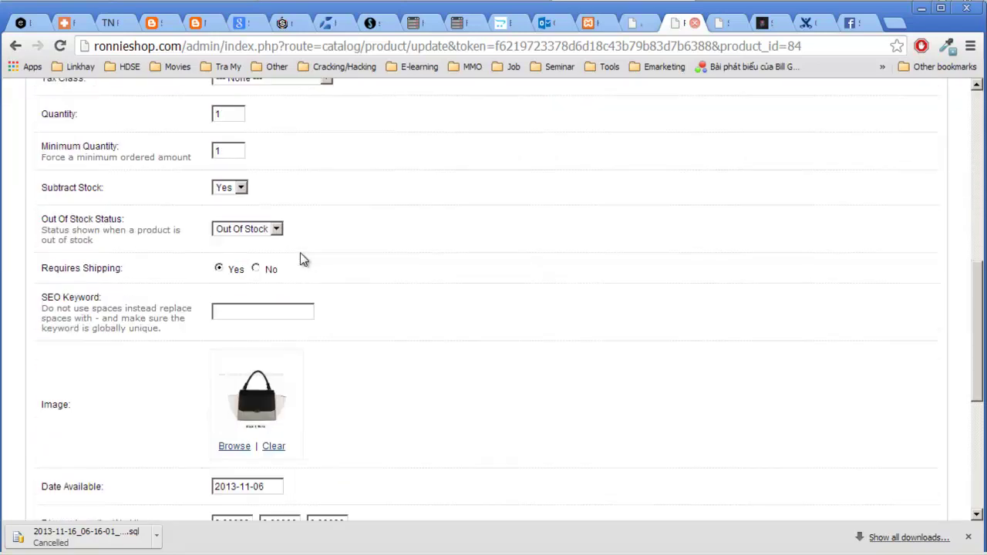
scroll(303, 257, "down", 2)
scroll(303, 257, "up", 12)
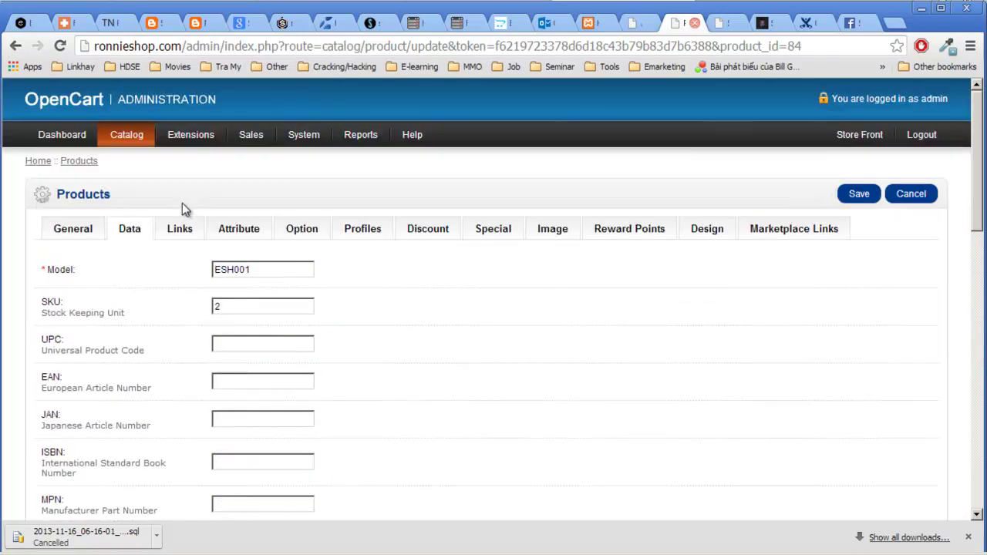
Find the Manufacturer field among product ESH001's link settings.
left_click(180, 229)
scroll(255, 257, "down", 1)
left_click(251, 194)
left_click_drag(43, 188, 99, 191)
left_click(127, 199)
scroll(127, 199, "up", 1)
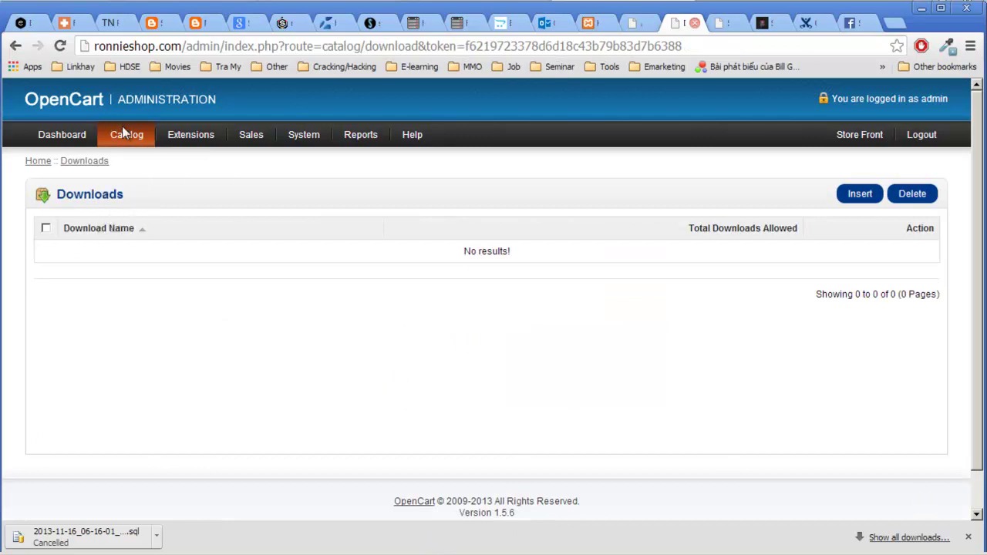
Start a new entry in the catalog's Downloads and enter "Manual" as its Vietnamese download name.
mouse_move(108, 131)
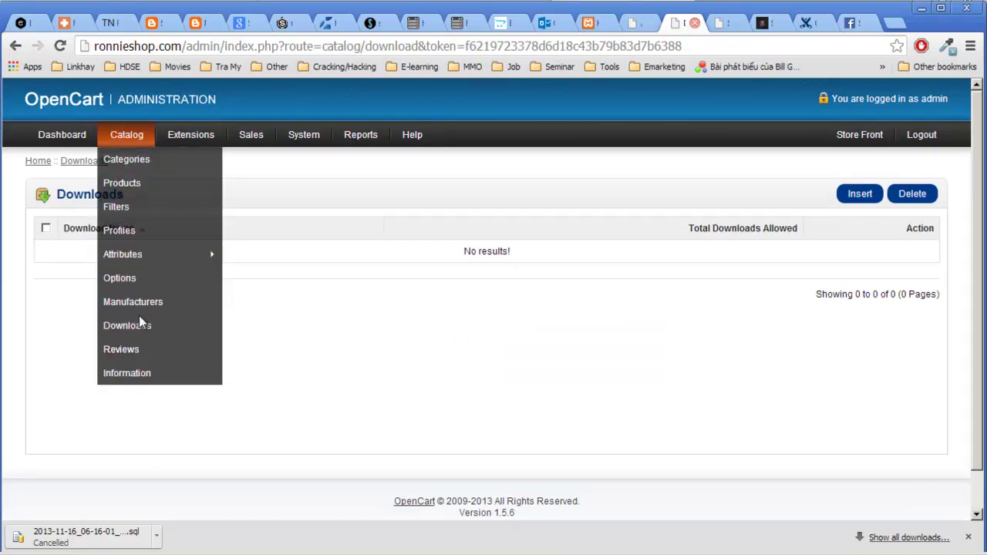
left_click(154, 331)
left_click(860, 194)
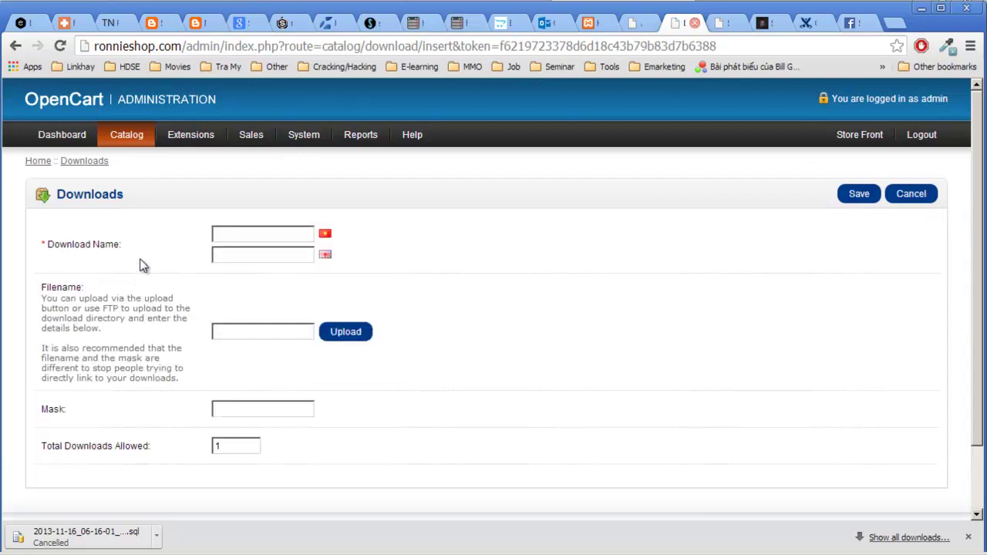
left_click(244, 234)
left_click(219, 256)
left_click(240, 233)
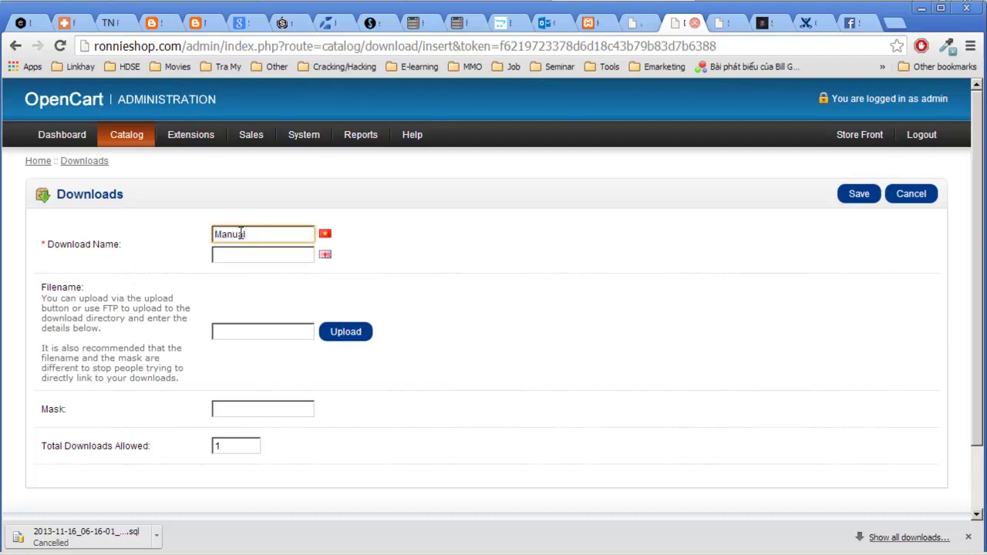
Browse the Downloads folder for a file to upload for the download entry, without choosing one.
left_click(400, 225)
scroll(275, 290, "down", 2)
left_click_drag(54, 213, 88, 221)
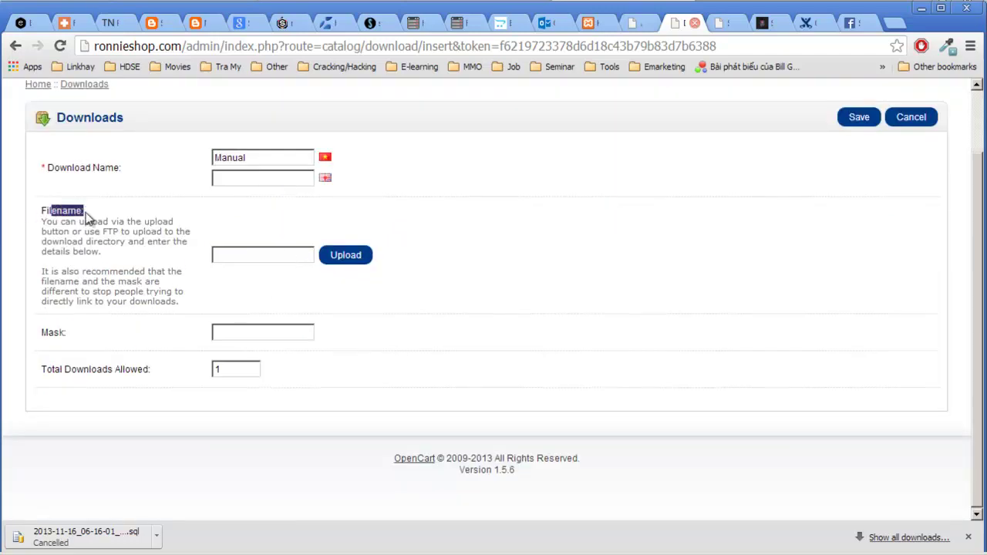
left_click(344, 258)
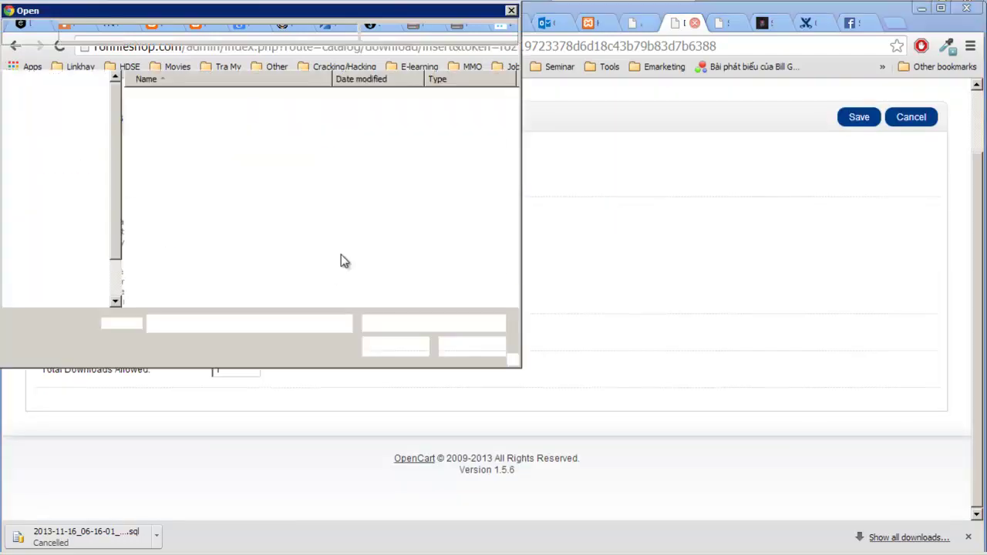
left_click(199, 270)
scroll(242, 247, "down", 6)
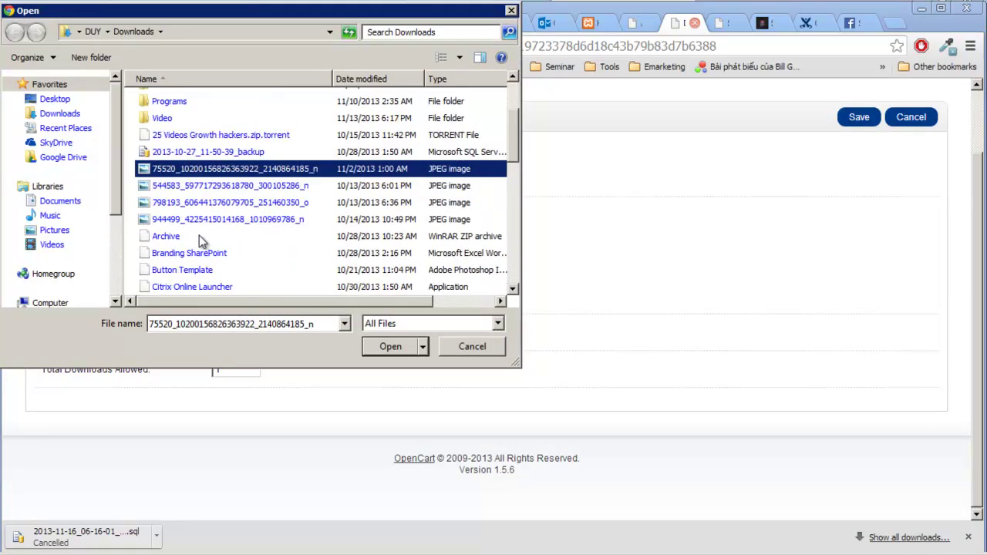
left_click(472, 346)
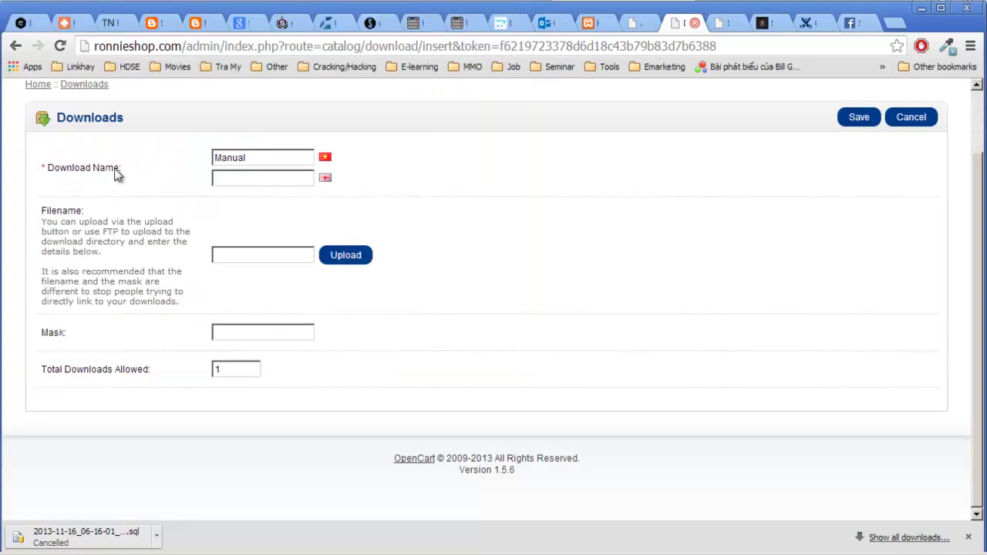
Examine the Total Downloads Allowed field of the new download entry.
left_click_drag(44, 368, 158, 370)
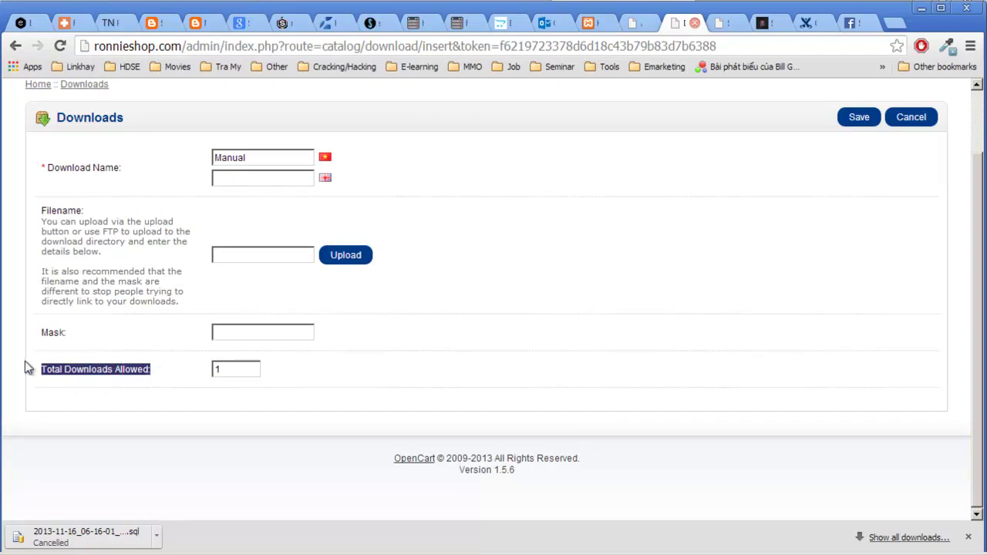
left_click(48, 364)
left_click_drag(46, 367, 140, 368)
left_click(159, 373)
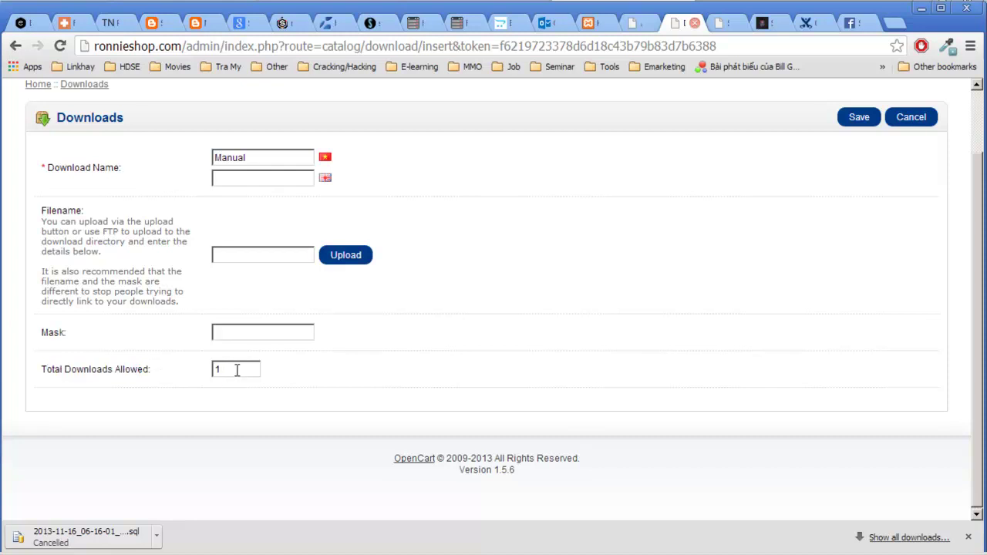
left_click_drag(236, 370, 185, 367)
scroll(201, 347, "up", 2)
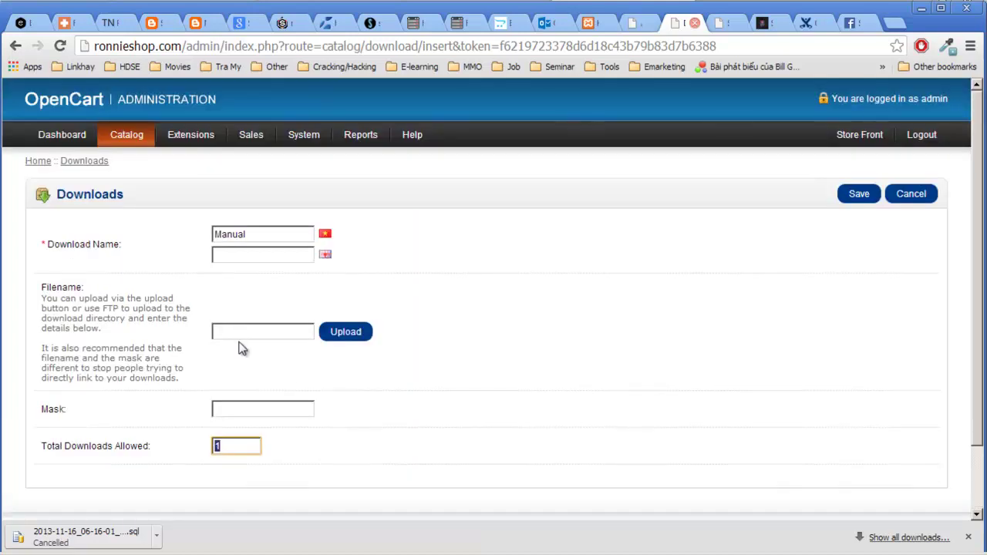
Open the catalog's Reviews list.
mouse_move(117, 146)
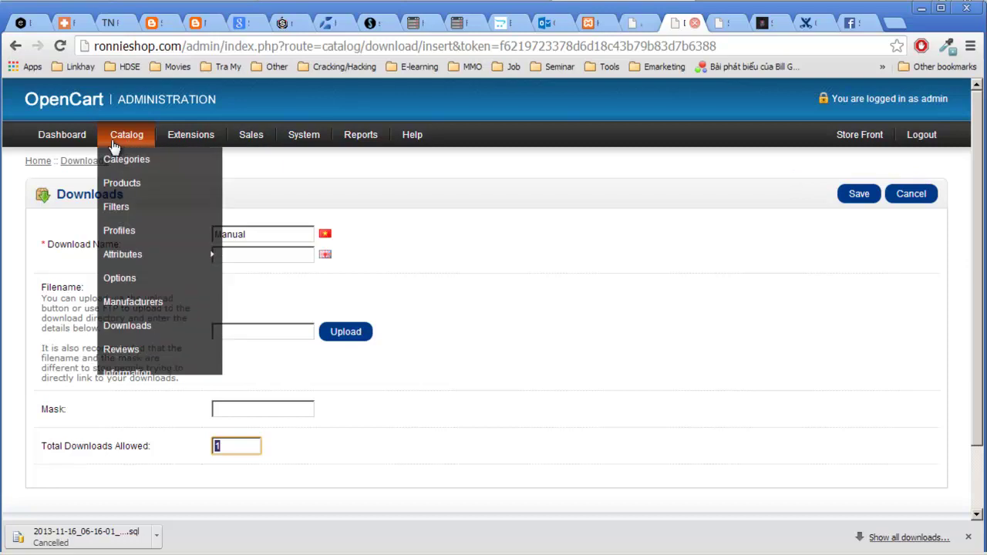
left_click(135, 349)
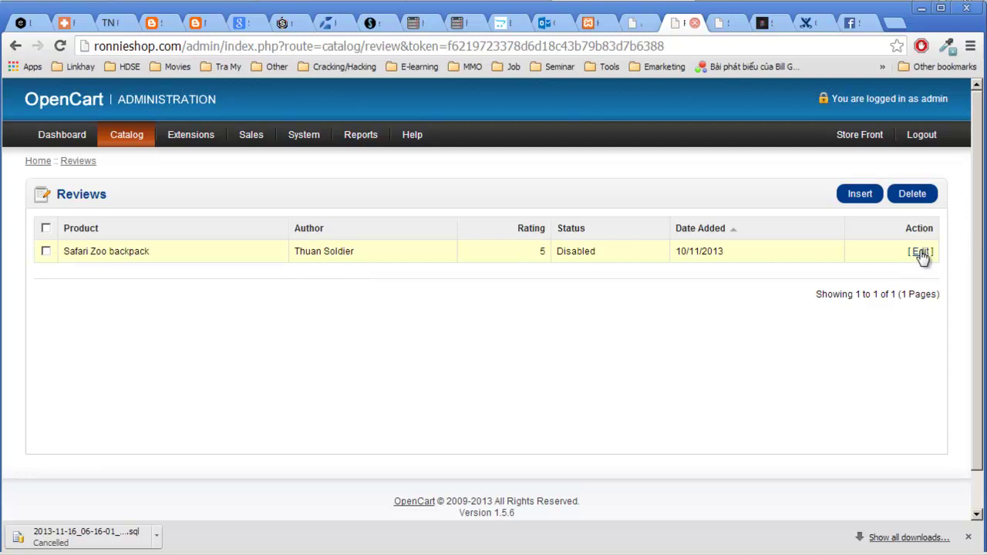
Switch to the storefront product page and look over the Write a Review form's name, review and verification fields.
key("ctrl+Tab")
key("ctrl+Tab")
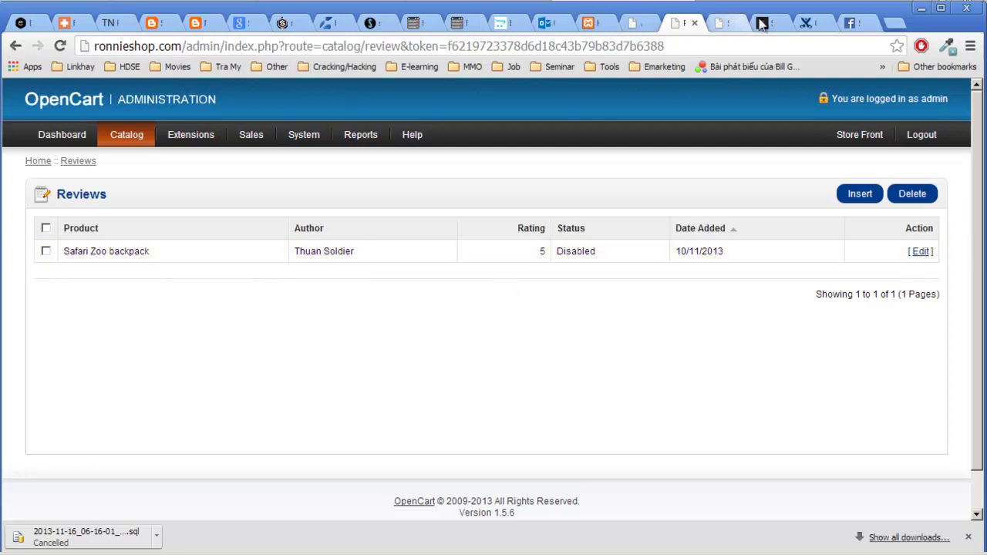
scroll(584, 359, "down", 7)
scroll(463, 225, "up", 2)
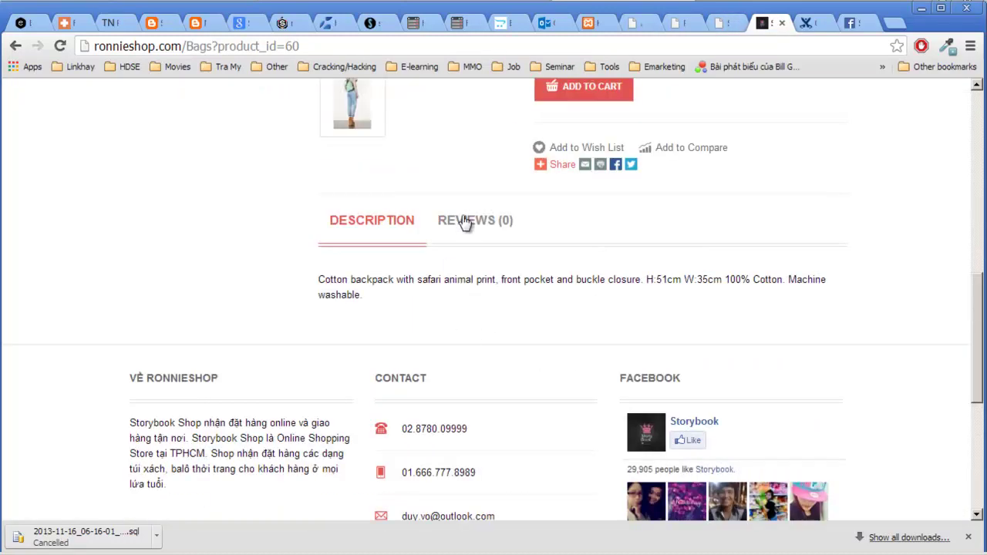
left_click(462, 223)
scroll(536, 385, "down", 2)
left_click(499, 180)
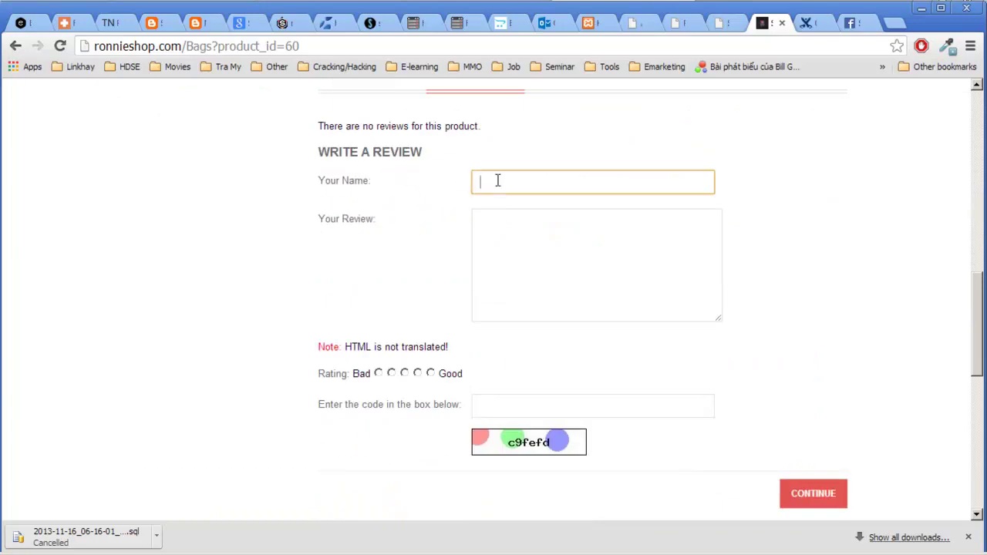
left_click(531, 232)
left_click(530, 408)
left_click(827, 502)
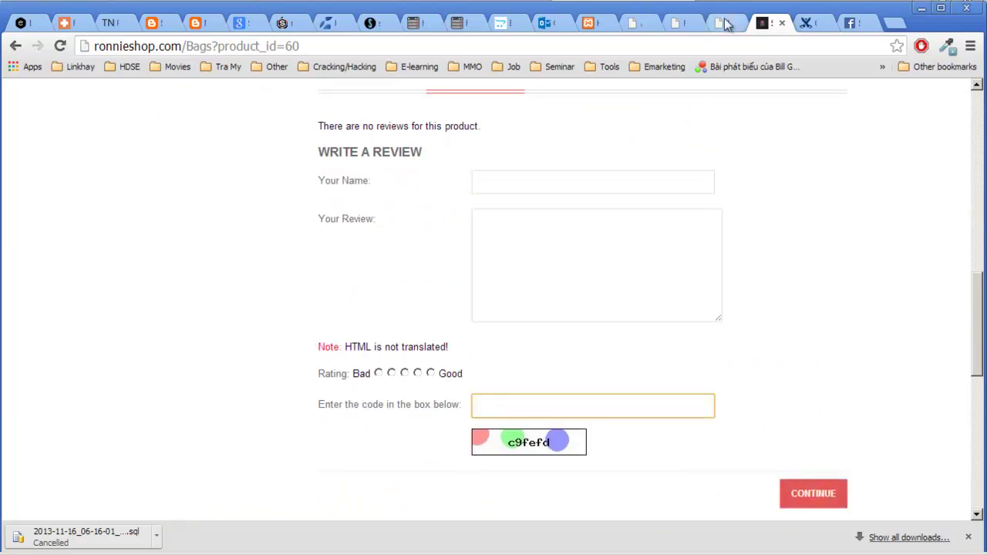
Return to the admin Reviews list, open the Safari Zoo backpack review for editing and set its status to Enabled.
left_click(723, 23)
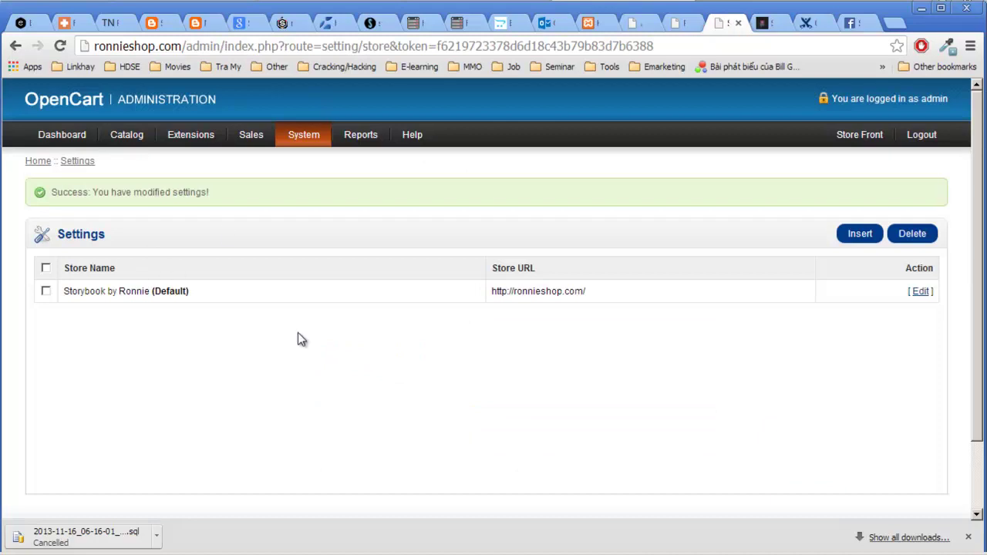
left_click(679, 23)
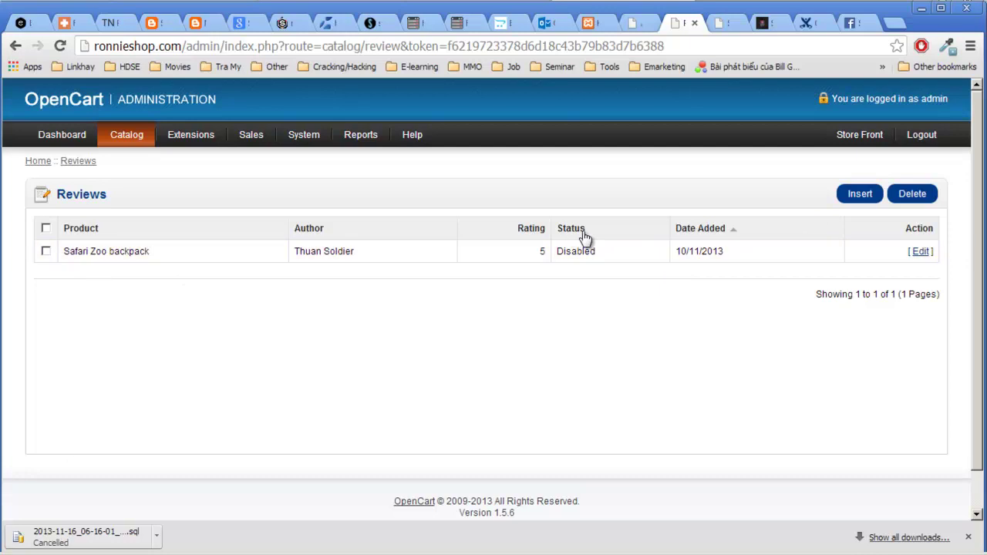
left_click(45, 251)
left_click(920, 254)
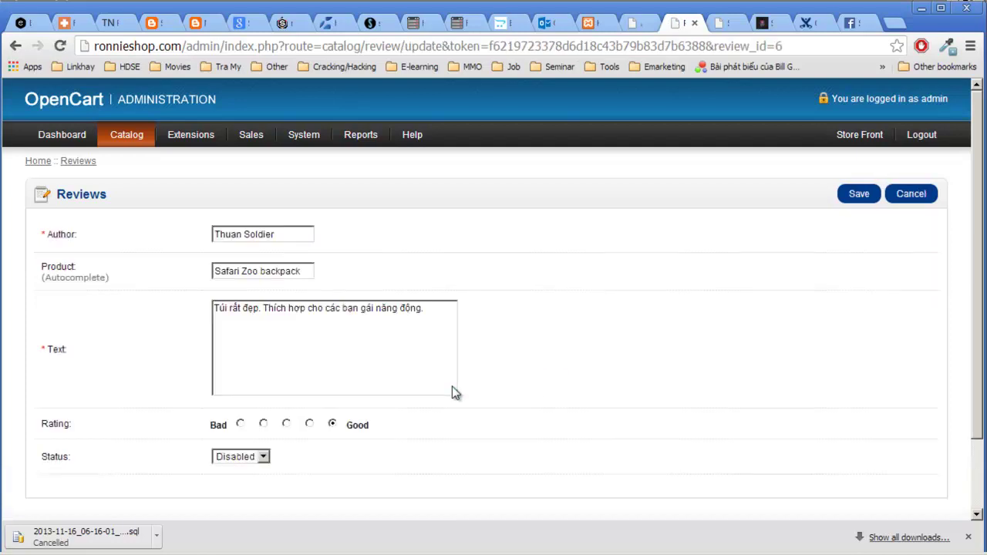
scroll(401, 305, "down", 2)
left_click(243, 382)
left_click(245, 393)
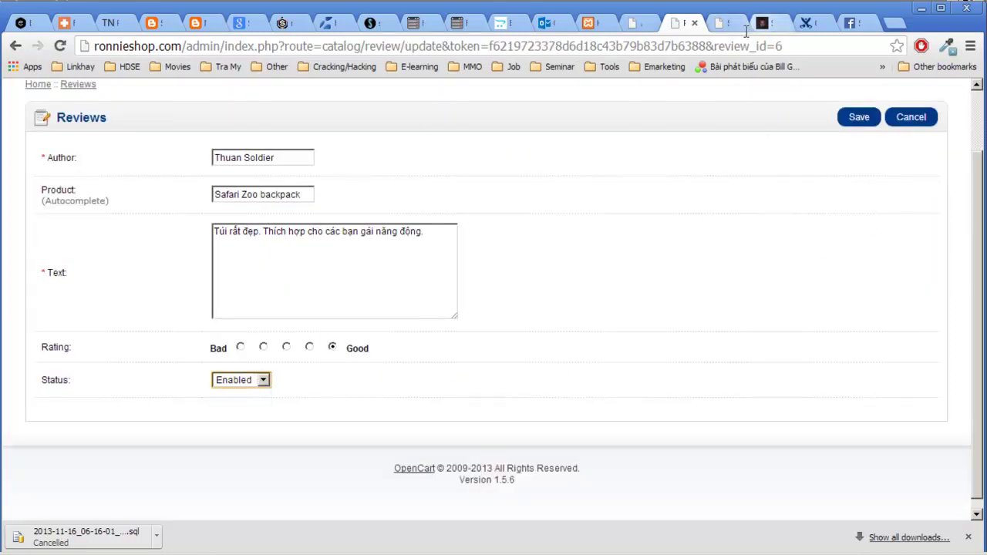
Look over the review's Author, Product and Text fields.
scroll(622, 324, "up", 2)
left_click(266, 233)
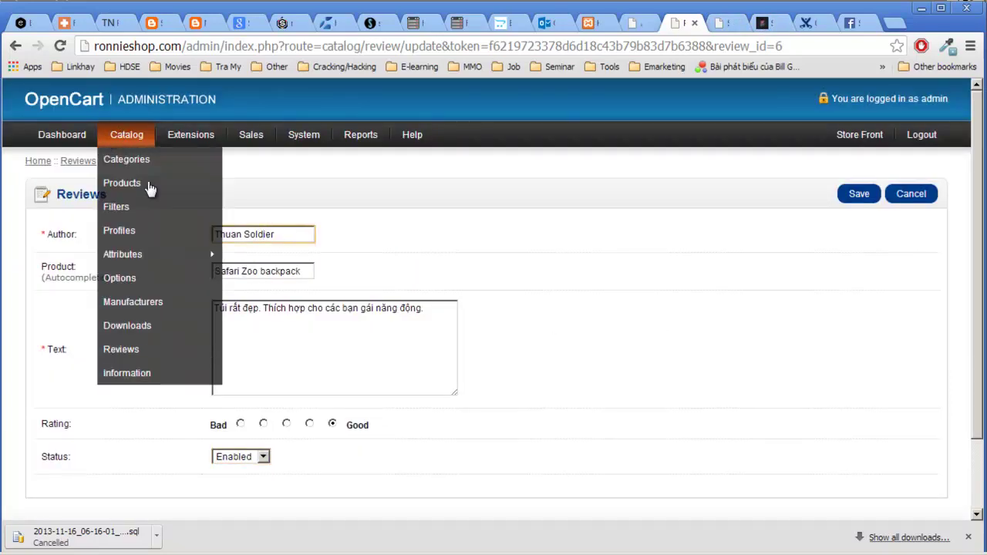
left_click(433, 316)
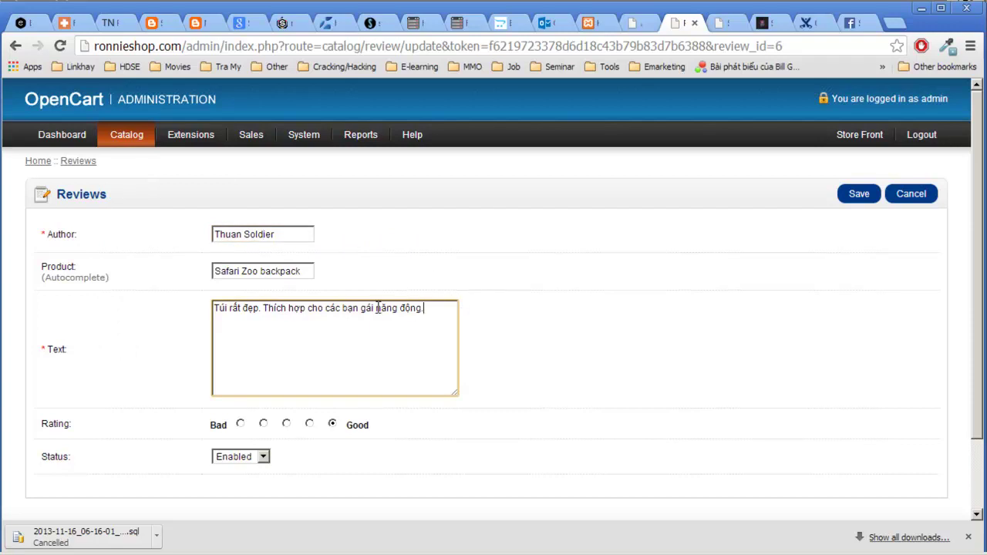
left_click_drag(434, 310, 72, 298)
left_click_drag(438, 316, 86, 298)
left_click(344, 326)
left_click(310, 273)
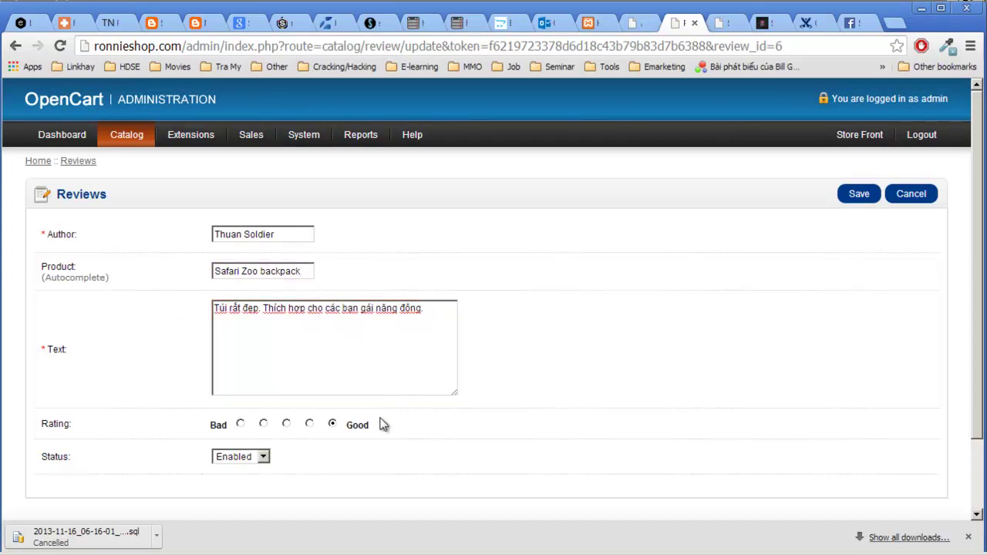
left_click(410, 319)
left_click_drag(439, 308, 170, 308)
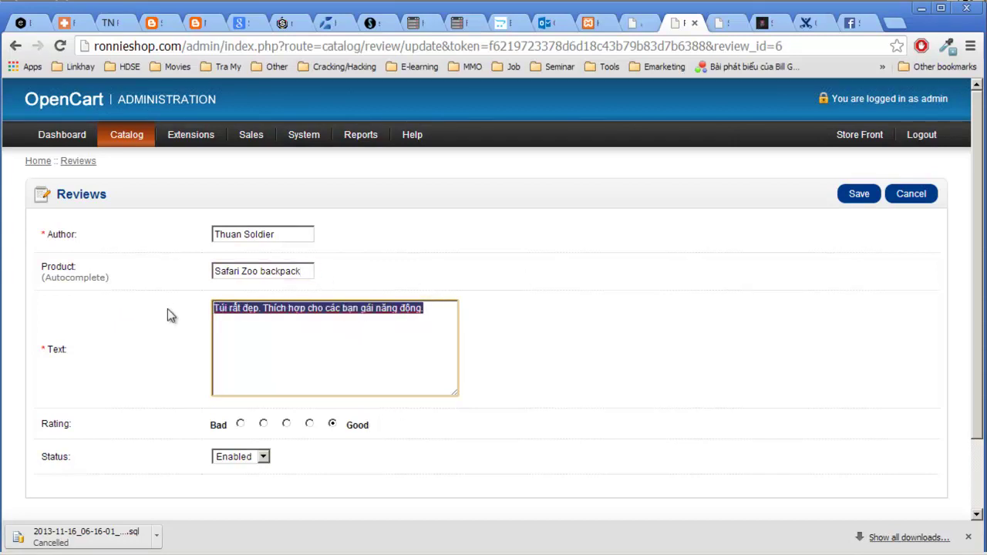
left_click(436, 310)
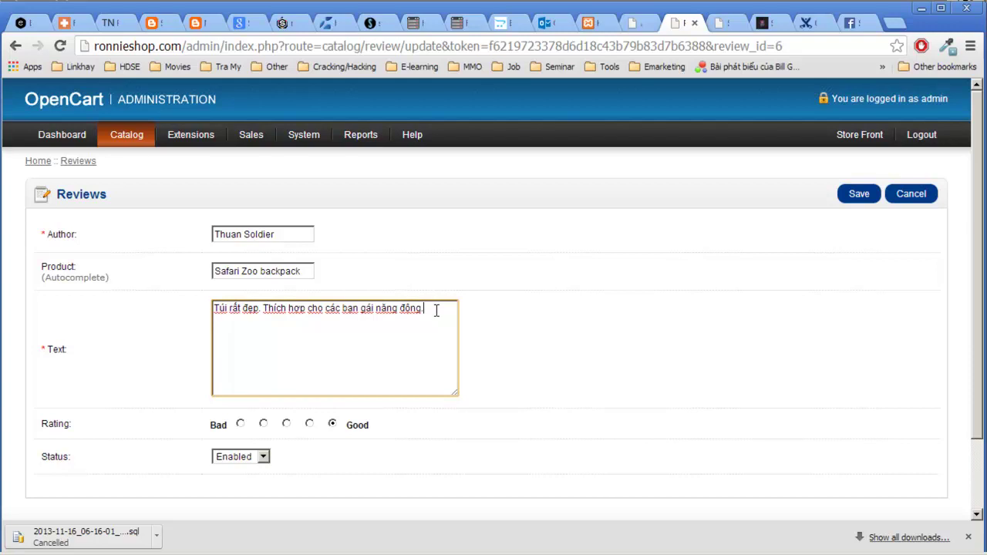
key("ctrl+a")
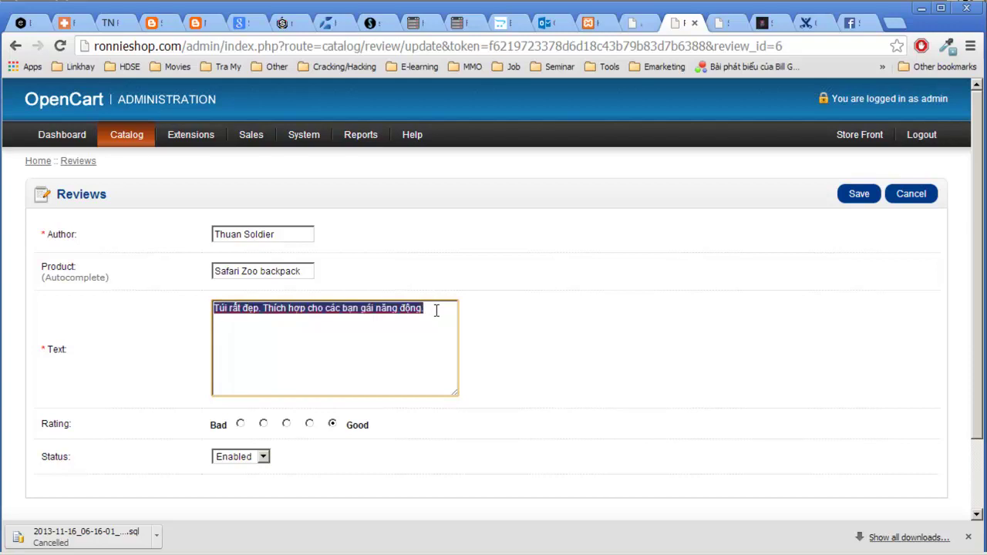
left_click(436, 310)
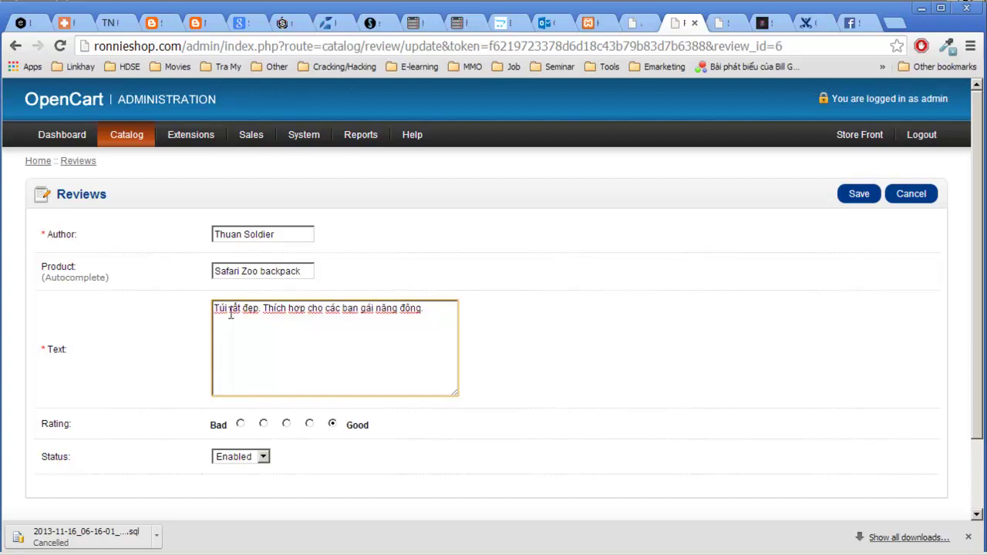
left_click_drag(433, 308, 86, 265)
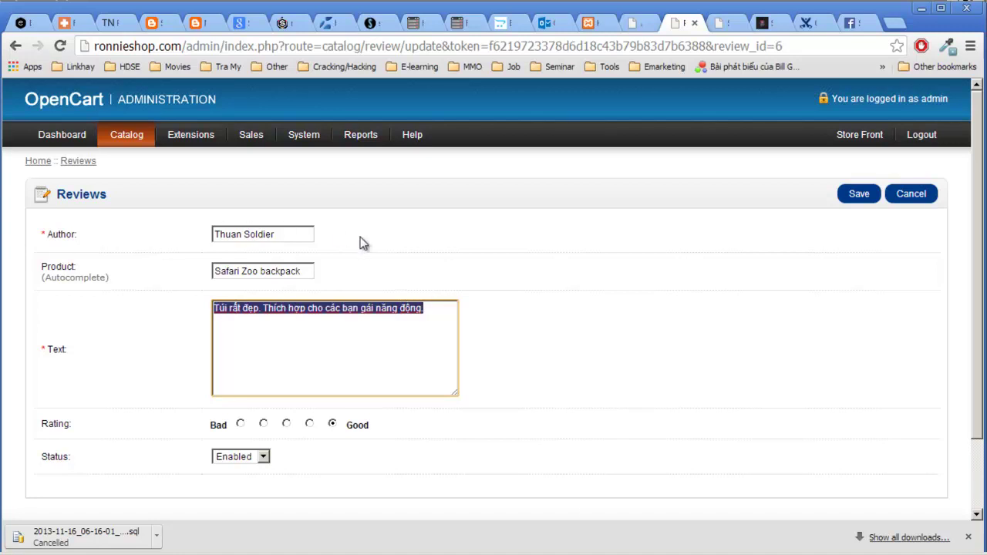
left_click(291, 235)
left_click(309, 271)
left_click(436, 306)
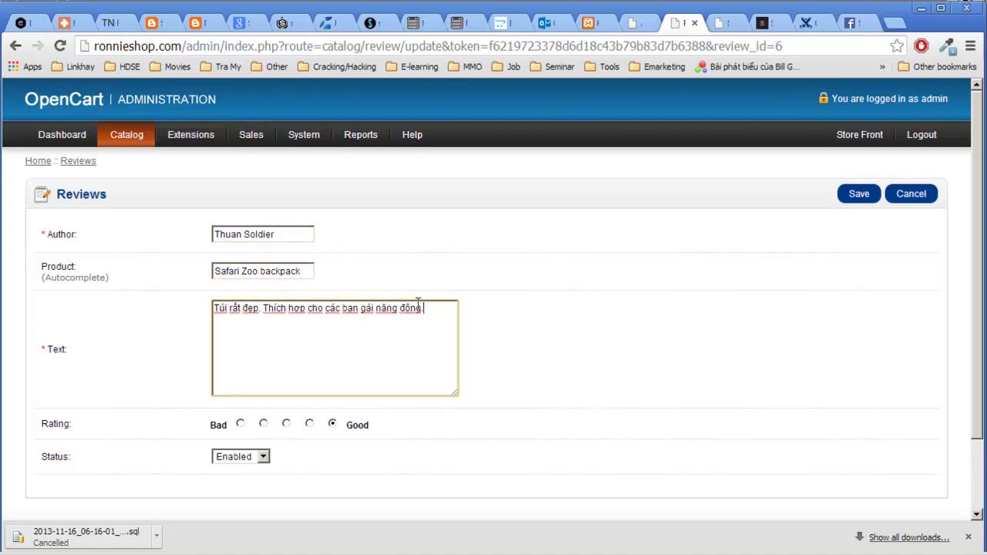
left_click(312, 270)
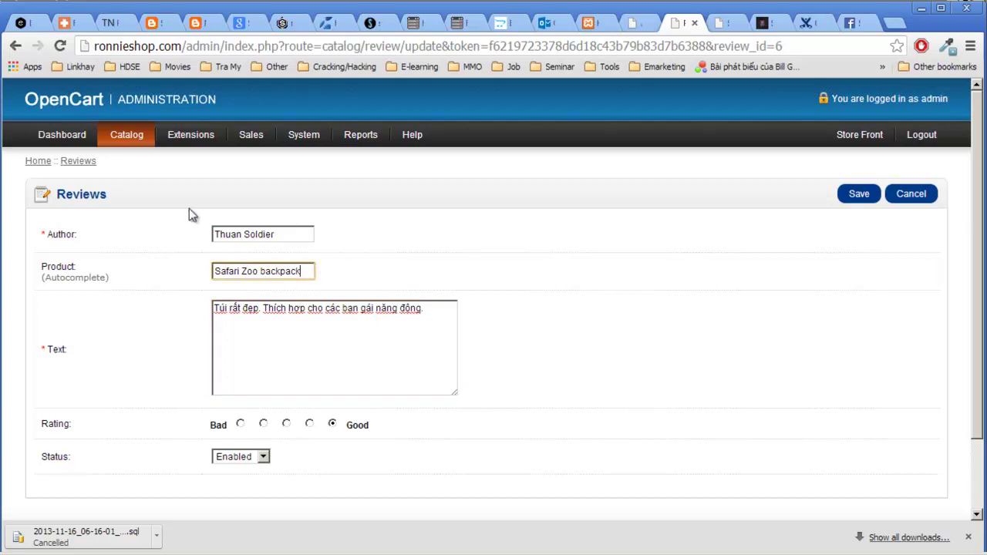
Open the About Us page for editing from the catalog's Information list.
mouse_move(126, 135)
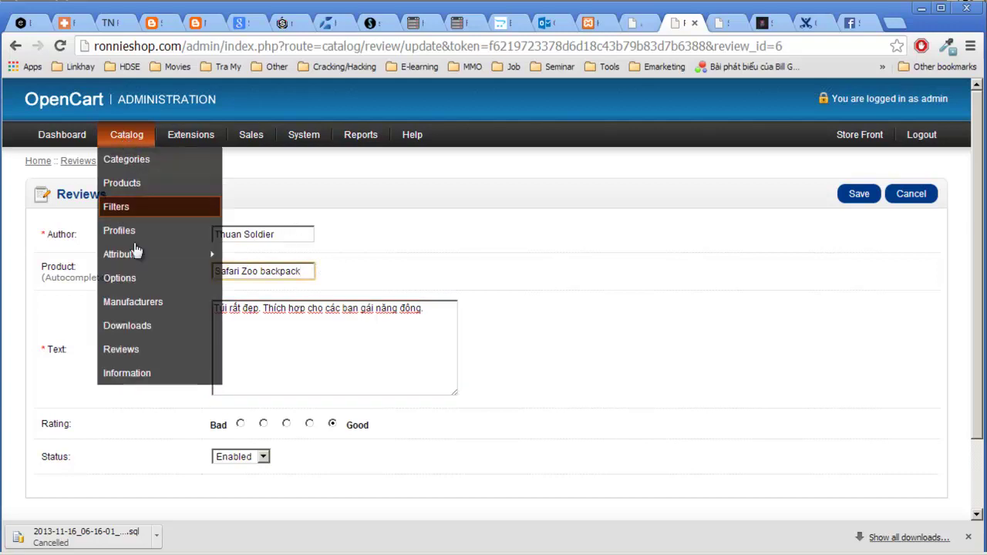
left_click(130, 378)
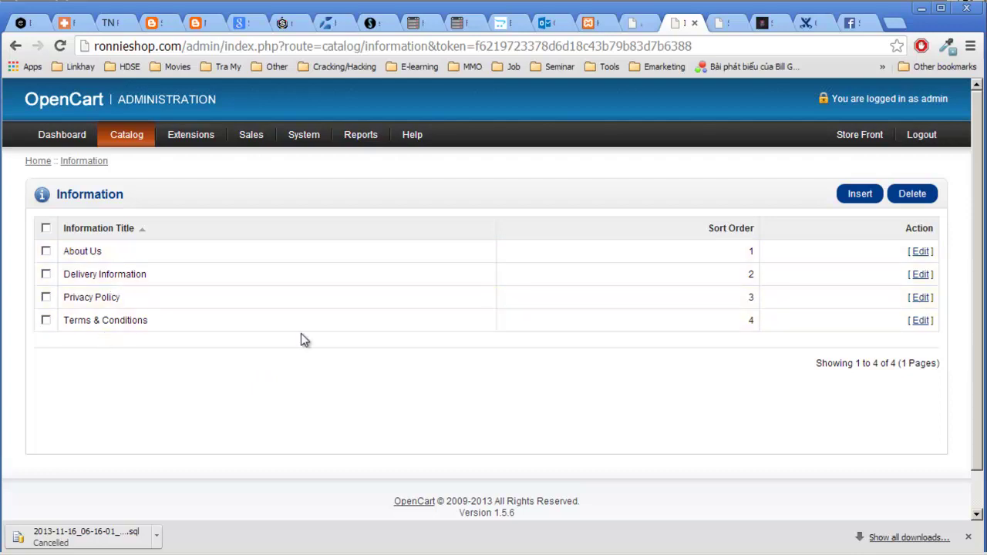
double_click(71, 251)
left_click(920, 252)
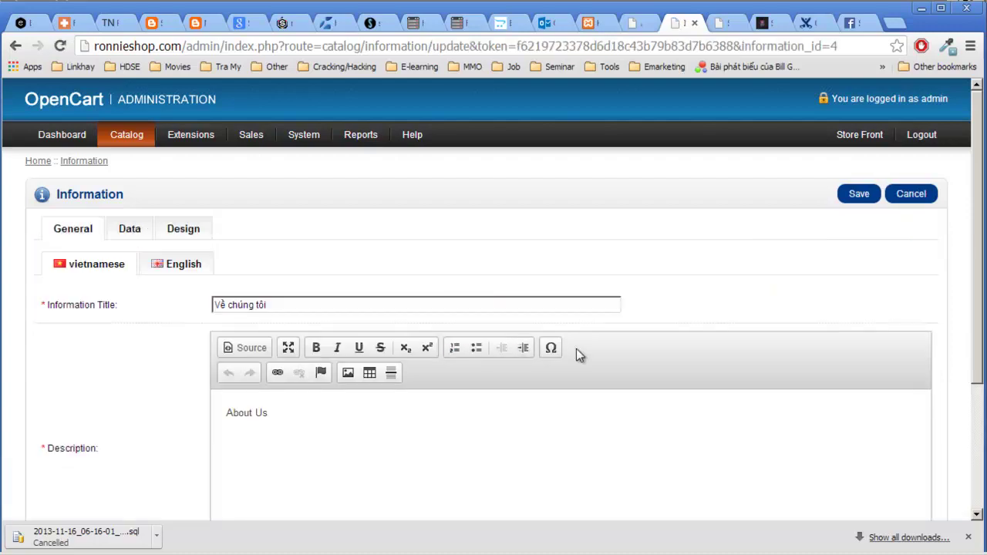
Examine the Vietnamese information title and description in the About Us page's General settings.
scroll(576, 349, "down", 2)
scroll(371, 270, "up", 1)
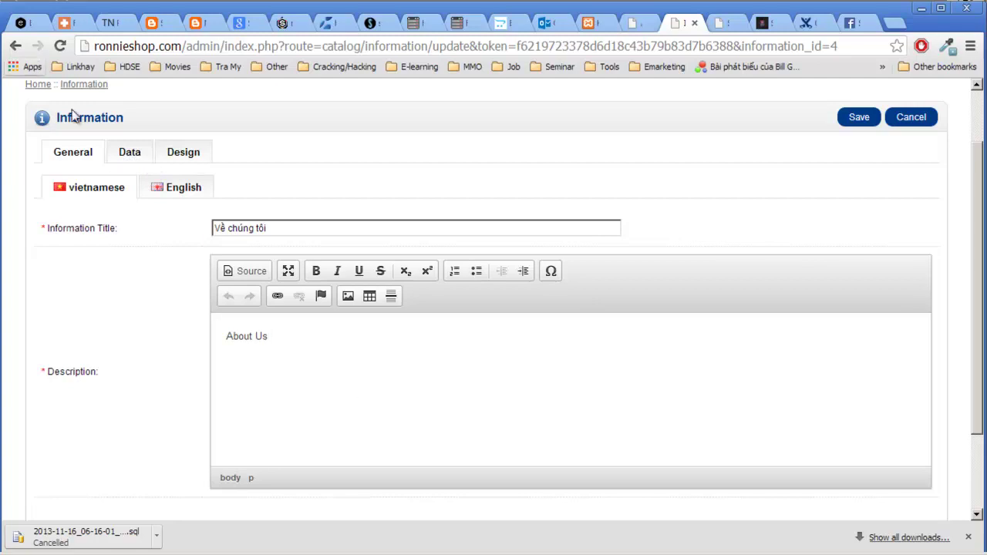
left_click_drag(48, 231, 128, 242)
left_click(108, 425)
left_click_drag(298, 344, 207, 320)
Open the About Us page's Data settings and look over its stores, SEO keyword and bottom footer display option.
left_click(137, 160)
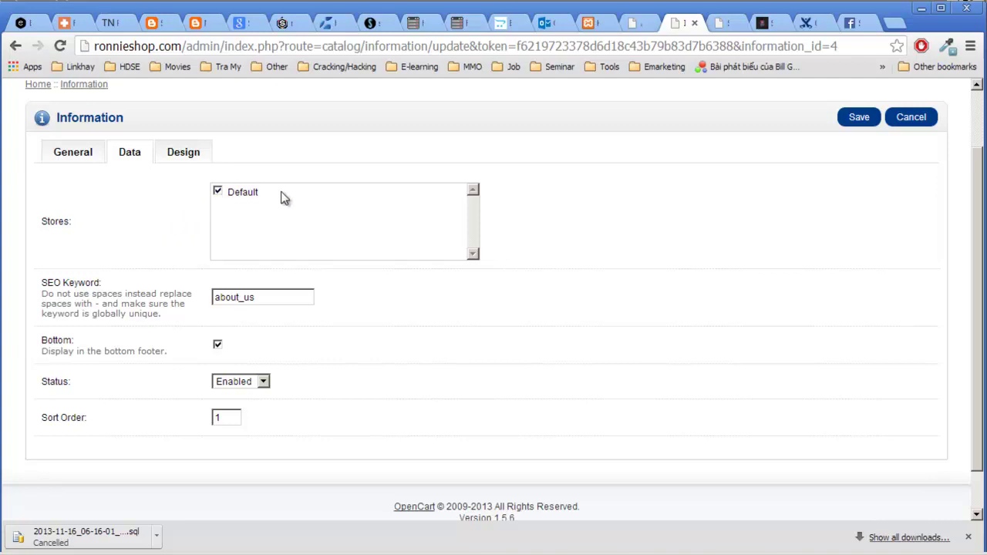
left_click(230, 295)
double_click(229, 293)
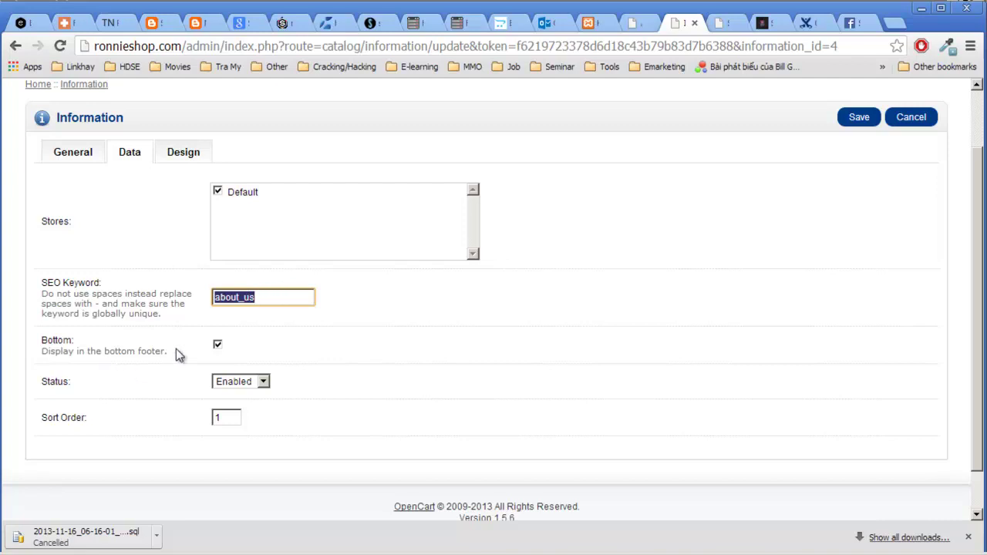
left_click(218, 347)
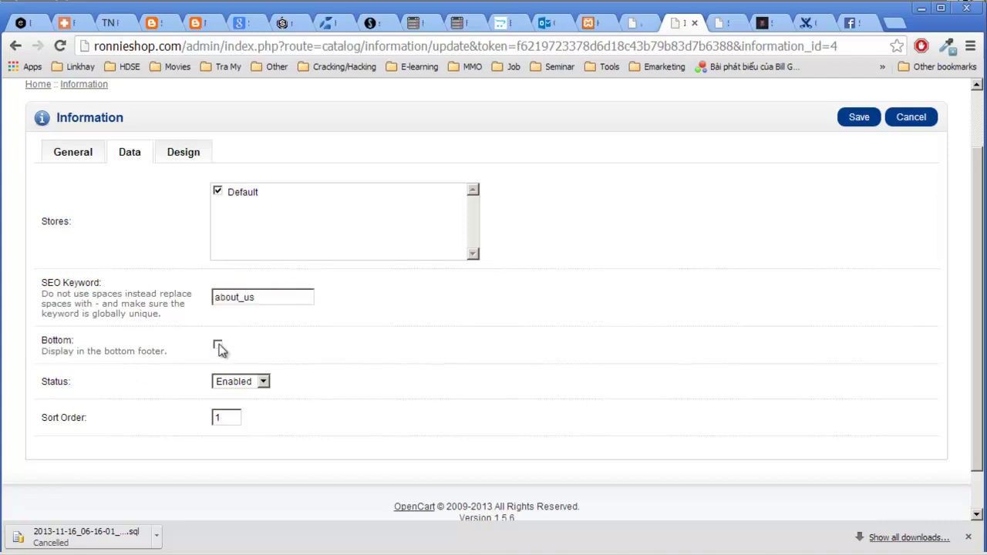
Examine the available Status choices for the About Us page without changing the selection.
left_click(257, 383)
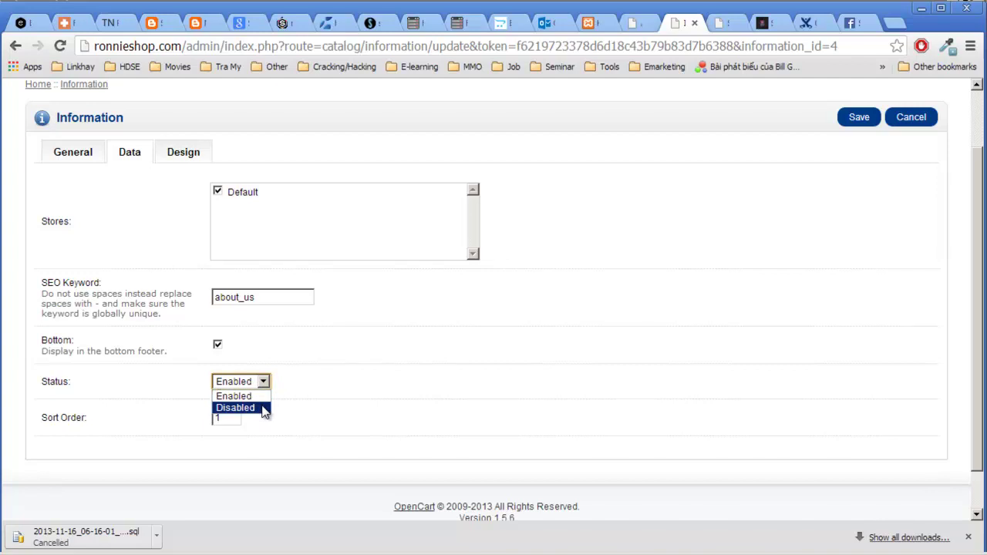
left_click(270, 352)
scroll(335, 348, "up", 2)
scroll(229, 337, "down", 2)
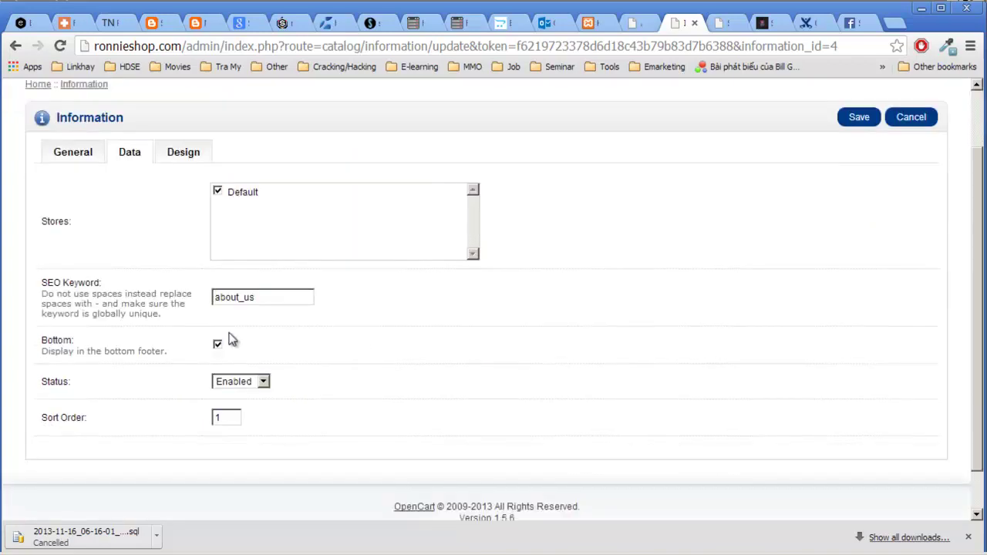
left_click(257, 385)
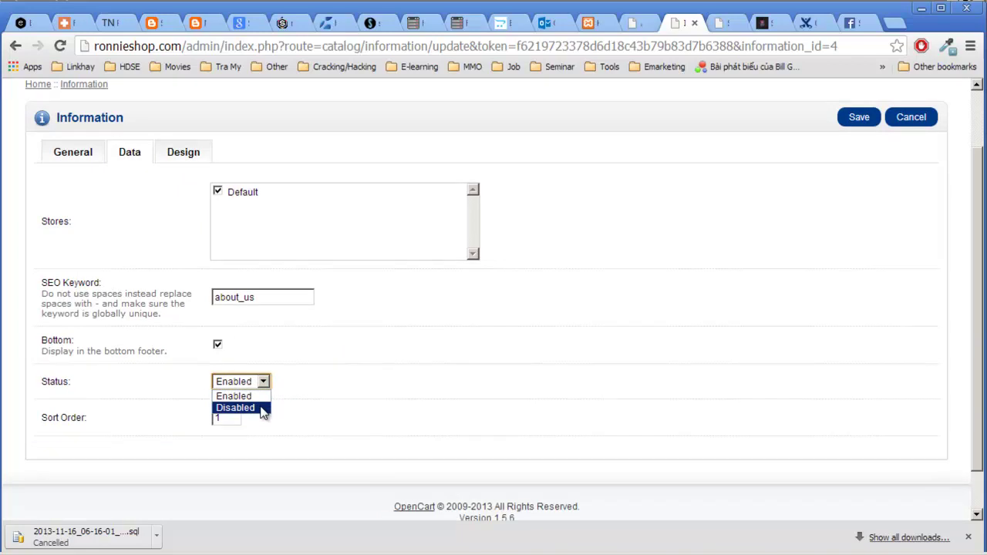
left_click(426, 380)
Examine the About Us page's Sort Order field and briefly check the other open shop page.
left_click_drag(43, 422, 97, 411)
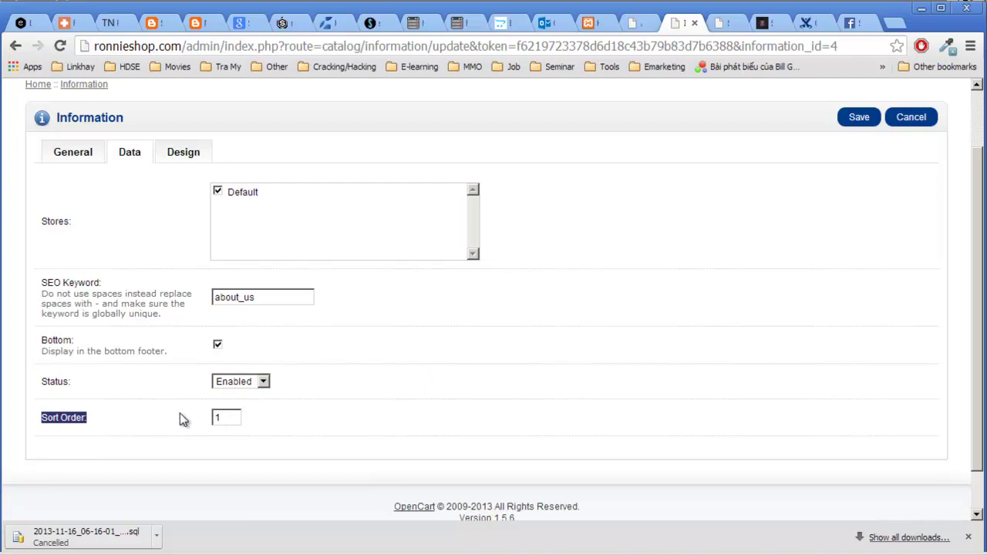
double_click(229, 414)
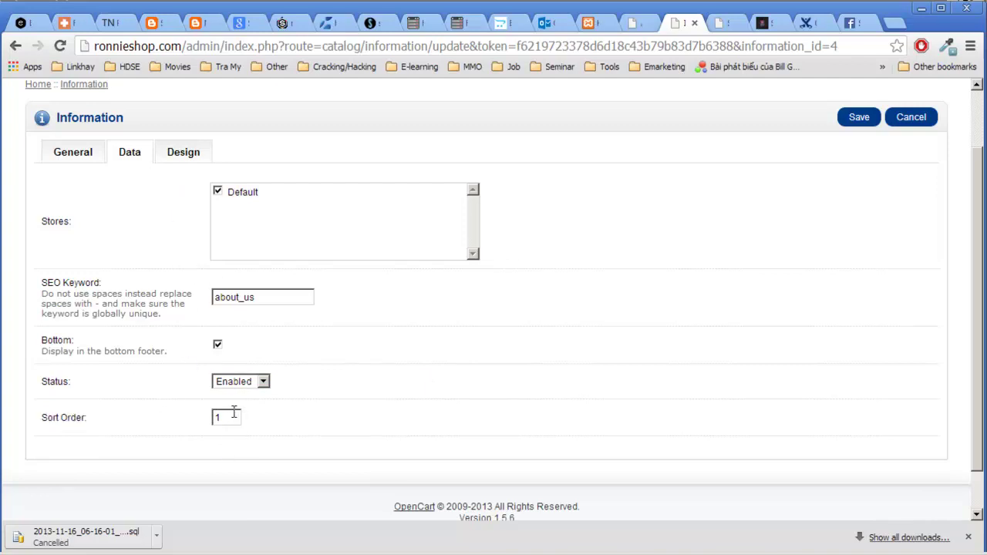
left_click(232, 415)
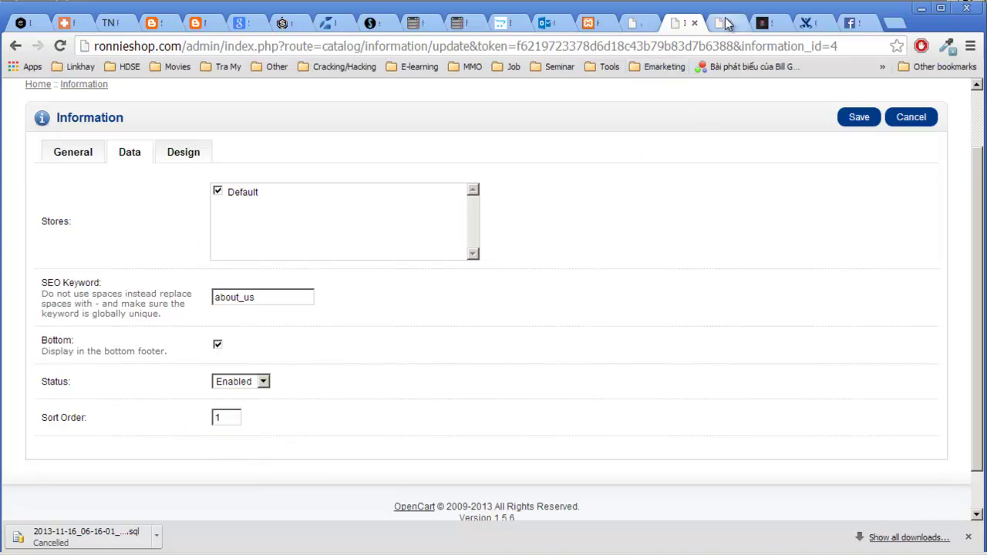
left_click(725, 23)
left_click(682, 24)
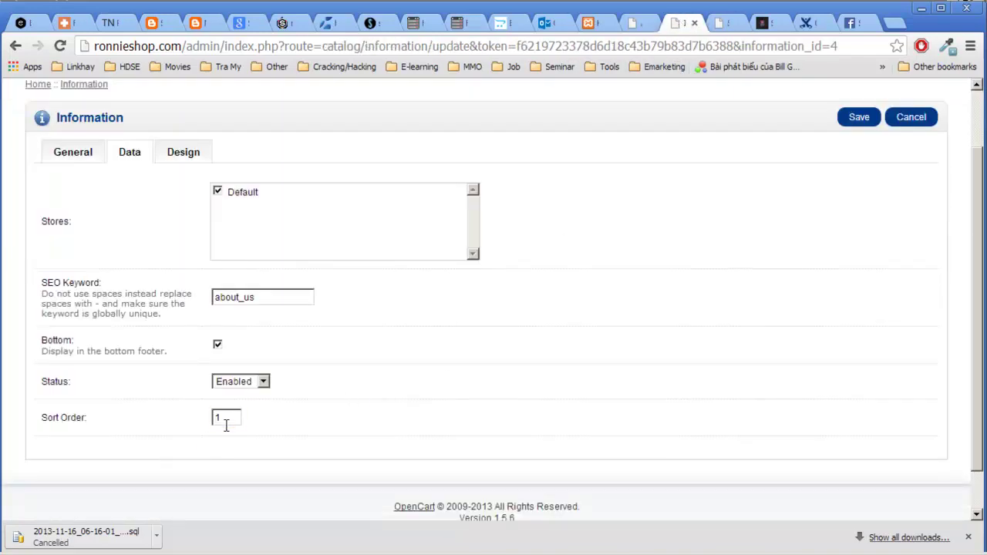
Look through the Default store's layout override choices in the Design settings and leave the About Us page without saving.
left_click(167, 153)
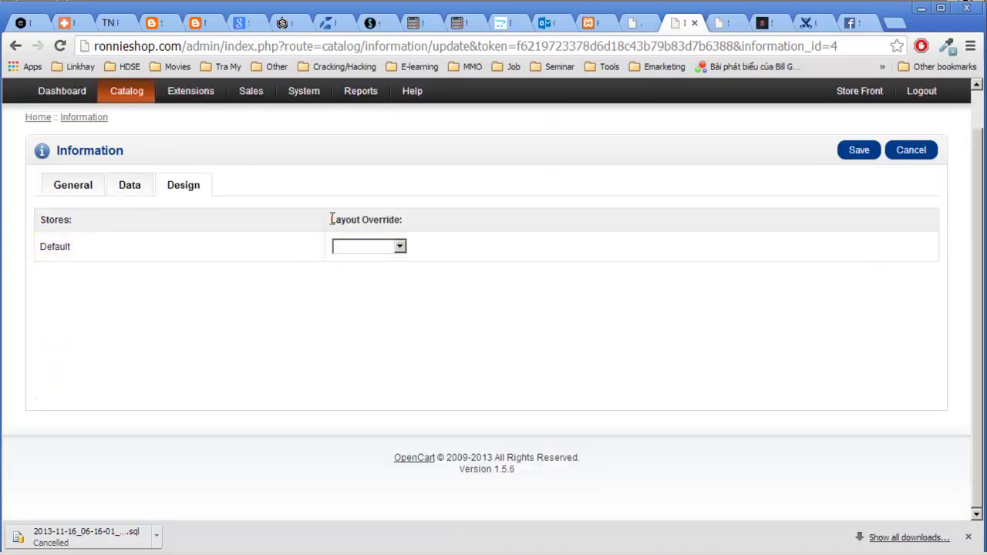
left_click(383, 247)
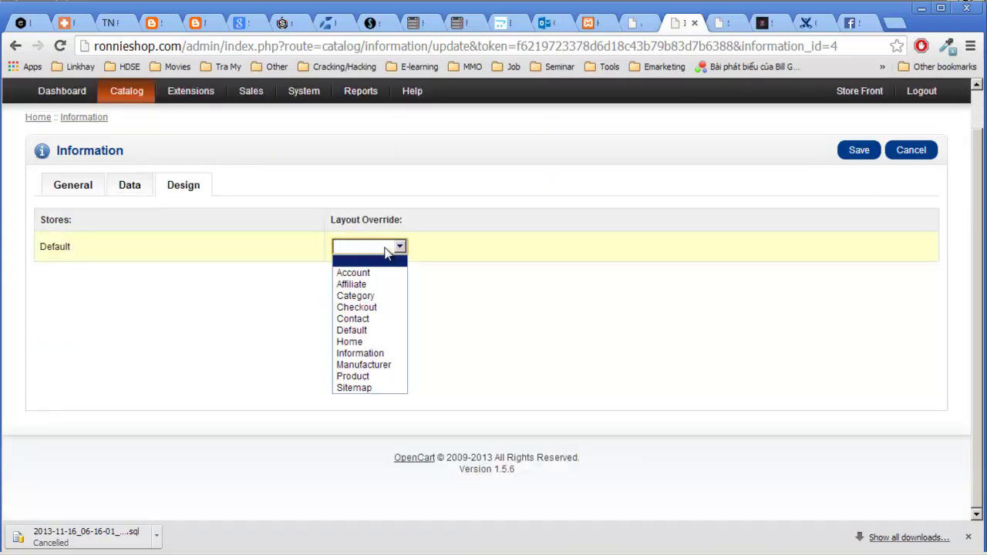
left_click(384, 264)
left_click(383, 247)
left_click(383, 247)
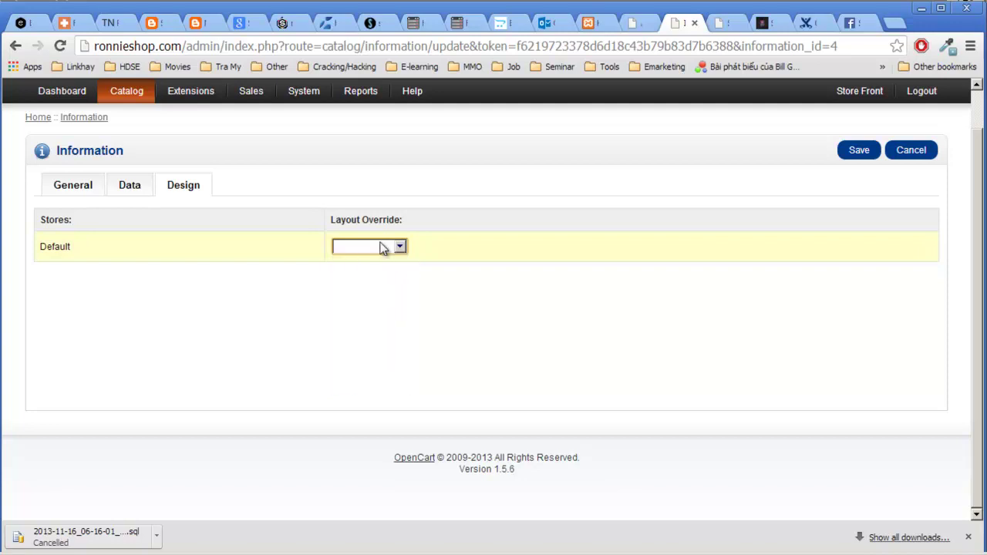
left_click(372, 247)
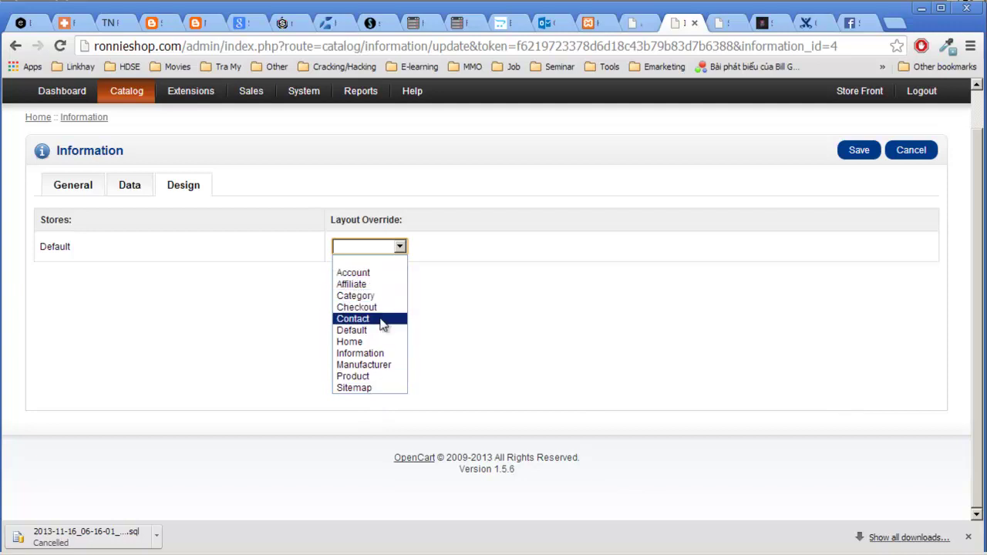
left_click(751, 224)
left_click(911, 151)
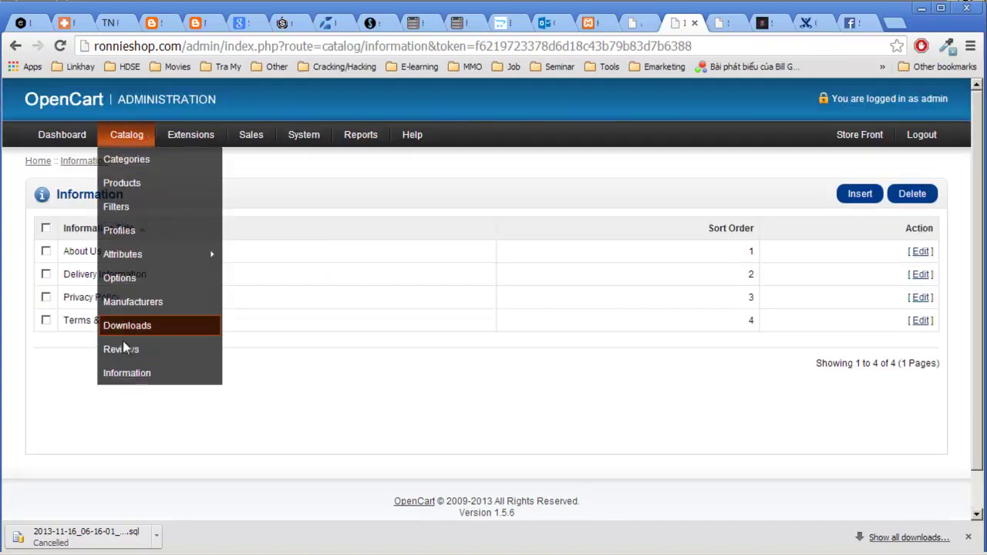
Select the Delivery Information, Privacy Policy and Terms & Conditions pages in the Information list and clear the selection again.
left_click(46, 275)
left_click(46, 297)
left_click(46, 320)
left_click(46, 275)
left_click(47, 298)
left_click(46, 320)
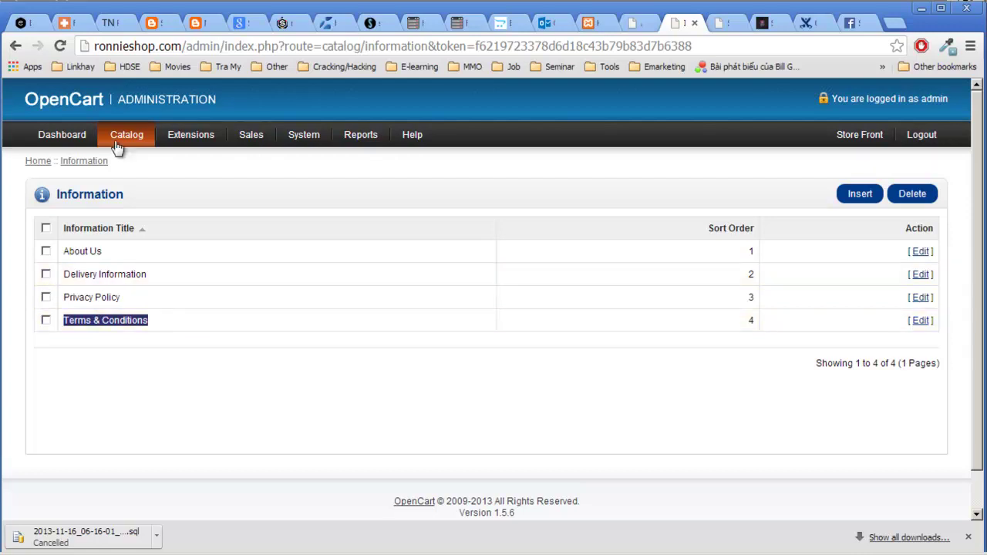
mouse_move(127, 131)
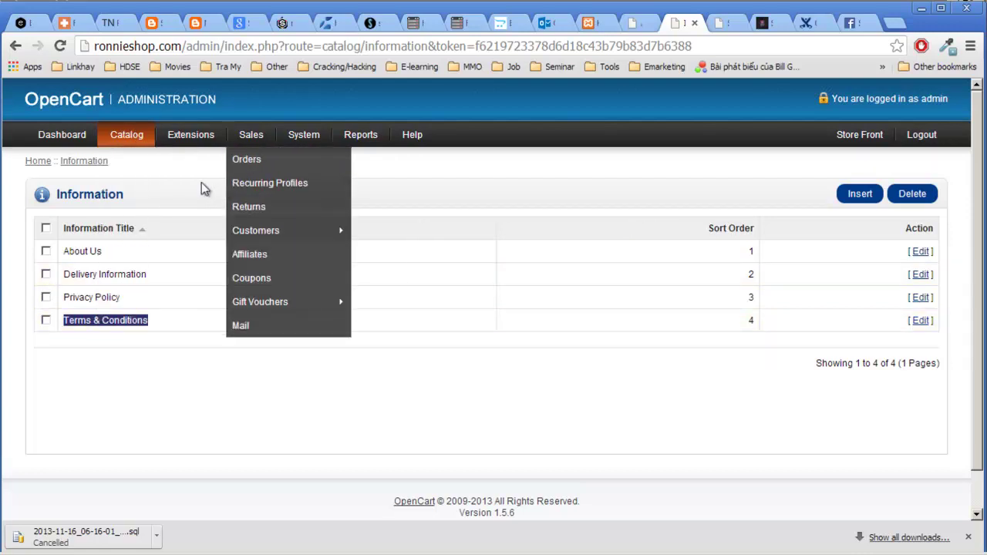